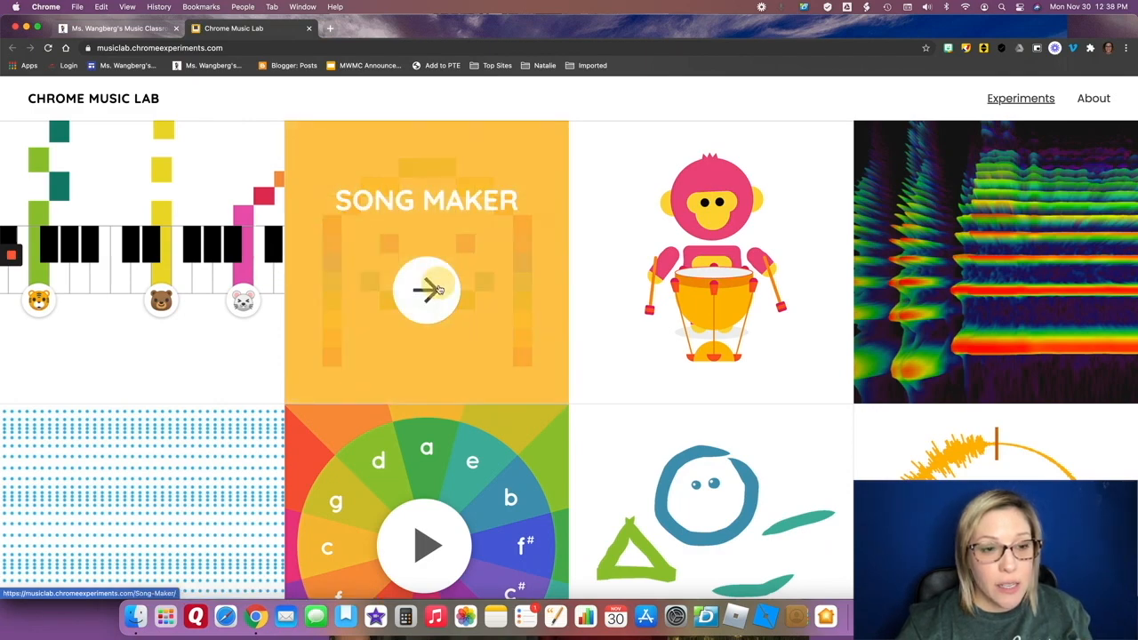
Open the Song Maker experiment and set the song's range to 3 octaves in its settings.
click(439, 289)
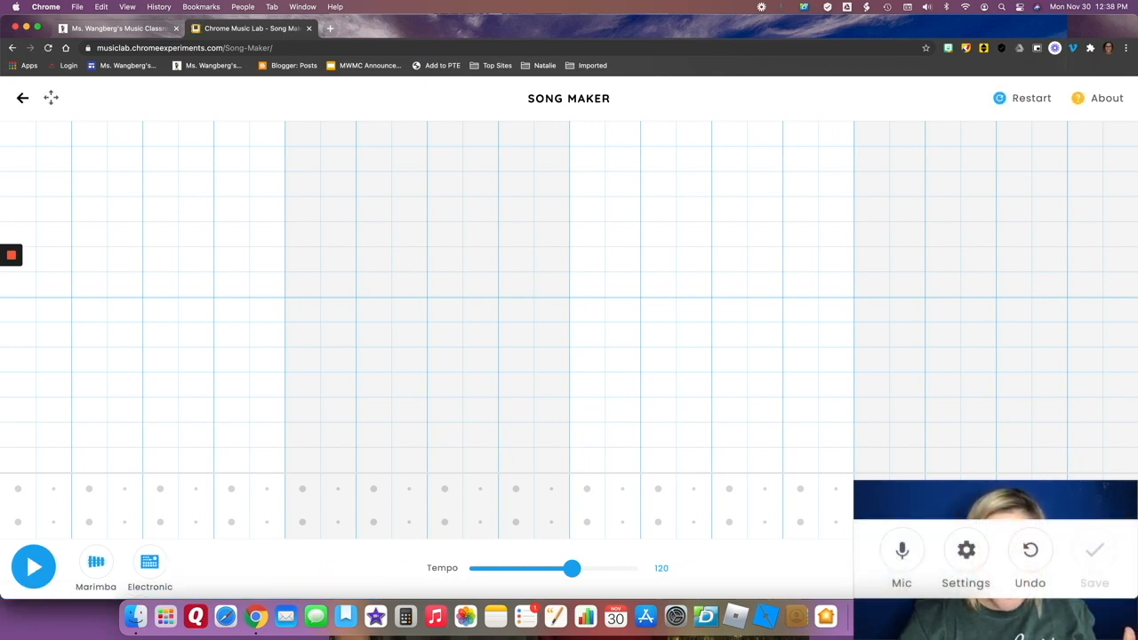
click(965, 552)
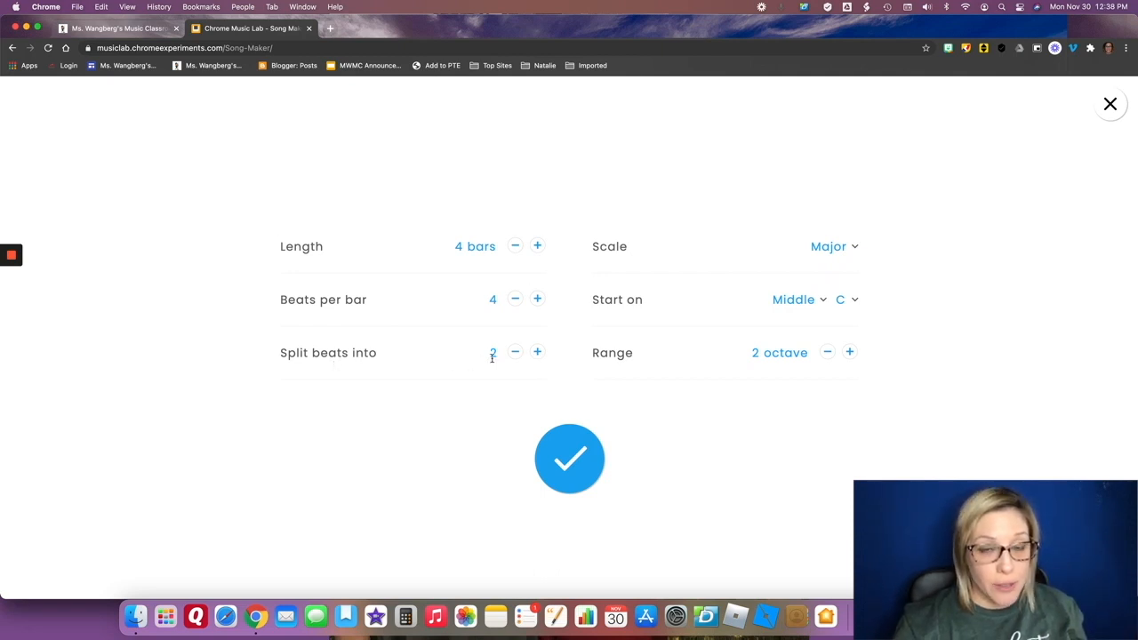
click(537, 354)
click(538, 354)
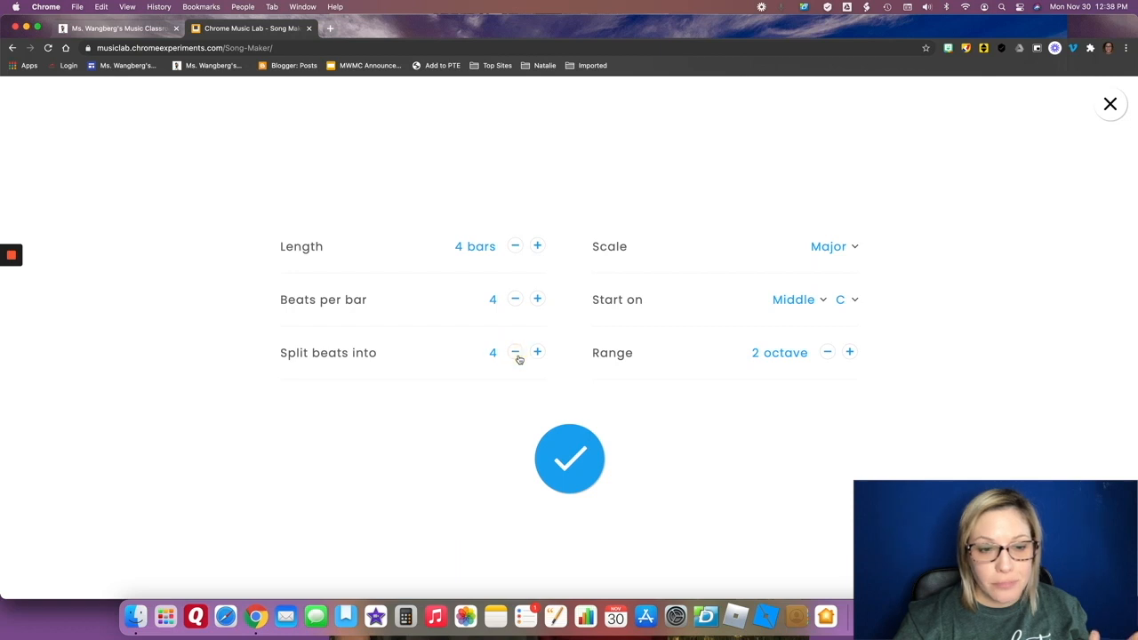
click(837, 249)
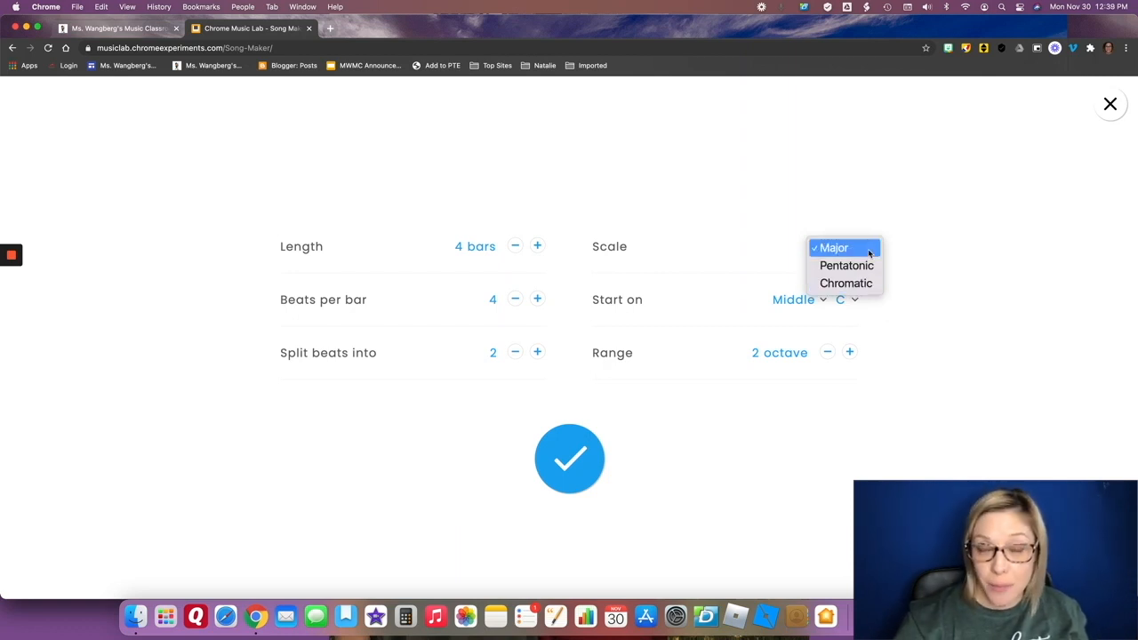
click(925, 263)
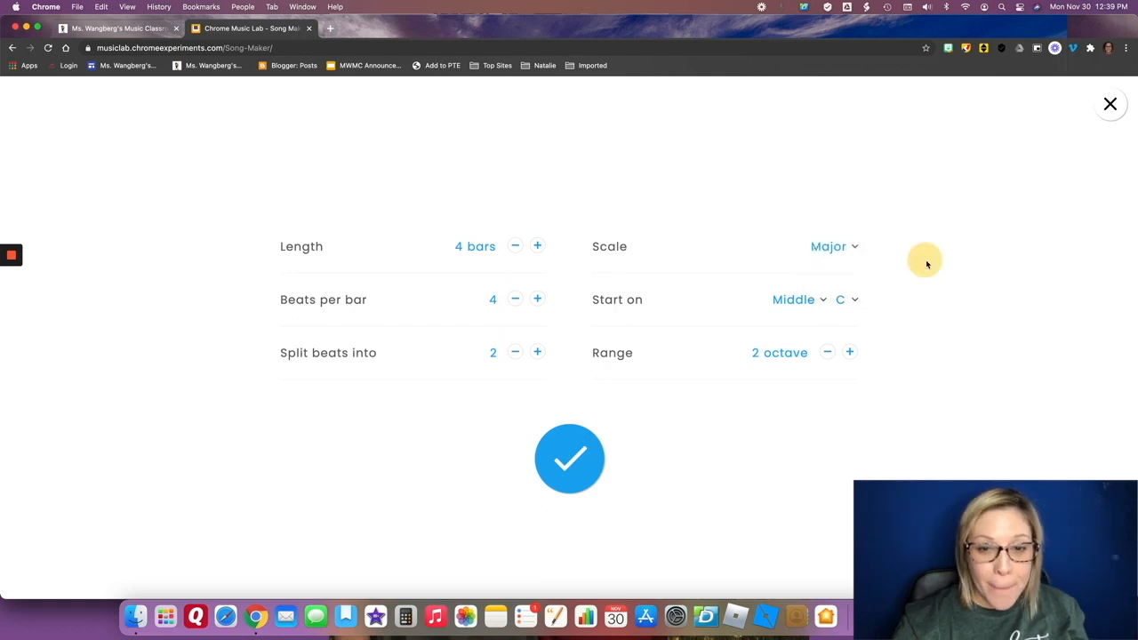
click(850, 353)
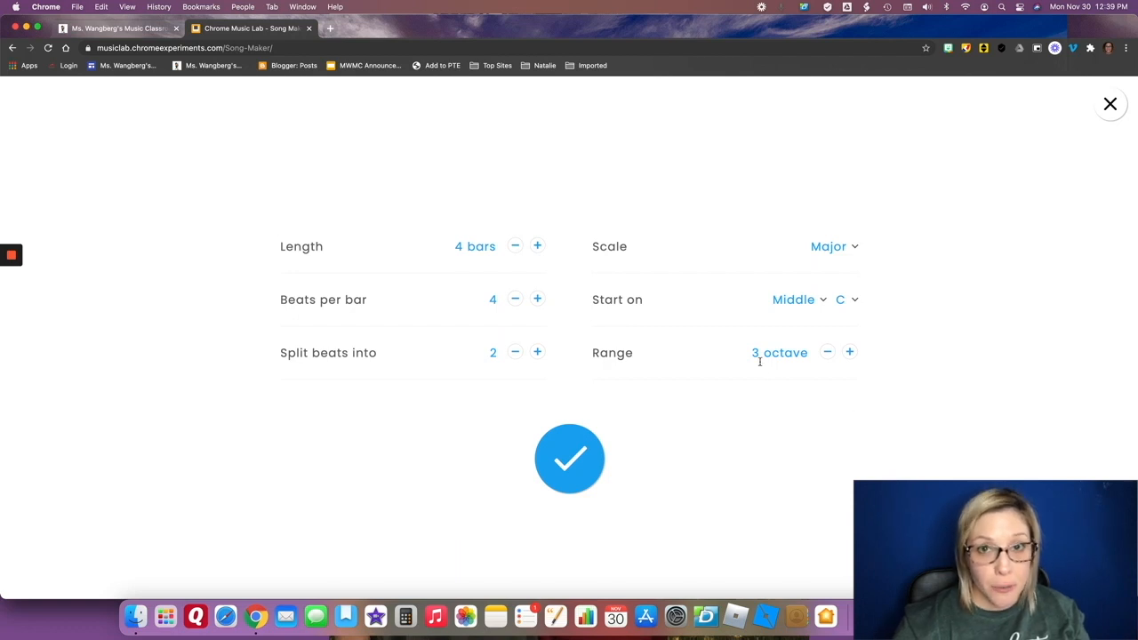
click(567, 457)
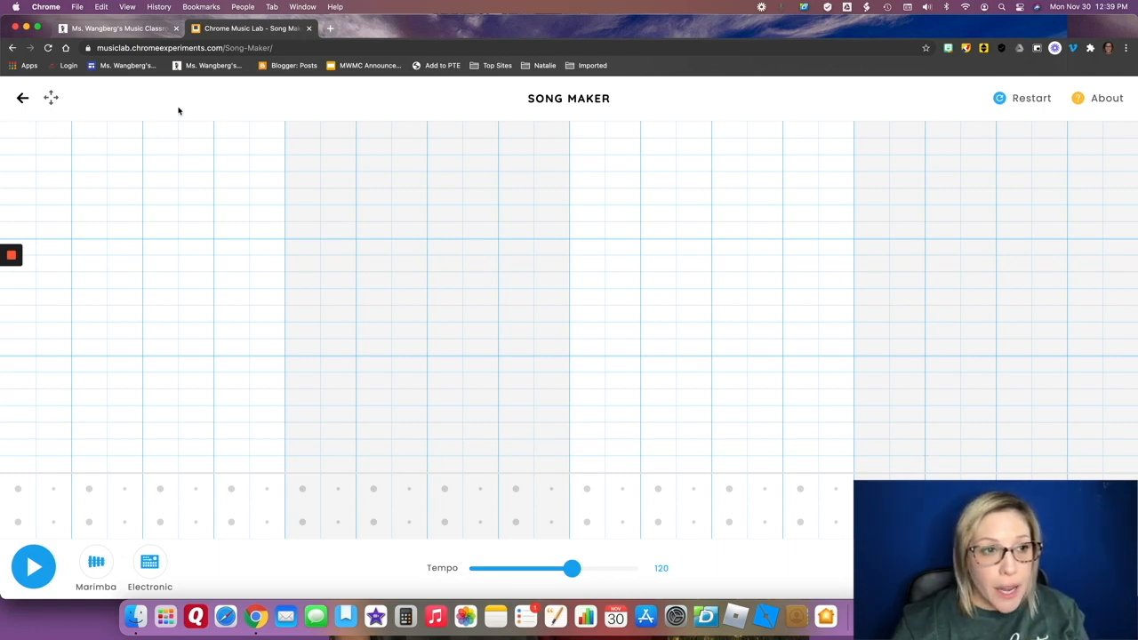
Go to the music classroom site's home page and play the example song embedded in the Chrome Music Lab: Song-Maker post.
click(129, 28)
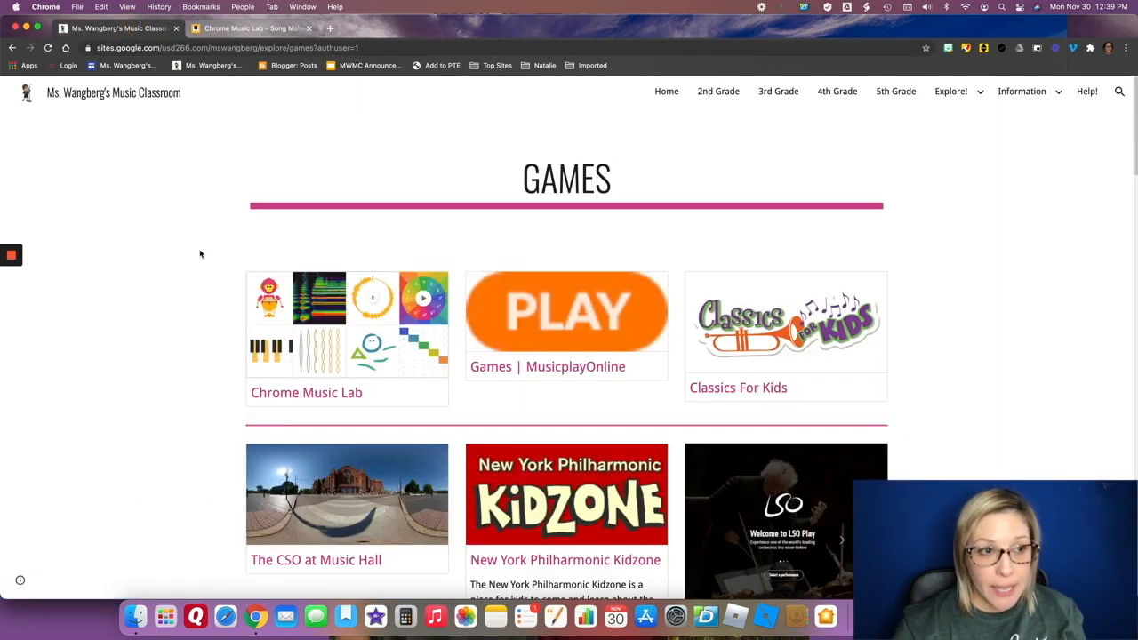
click(669, 94)
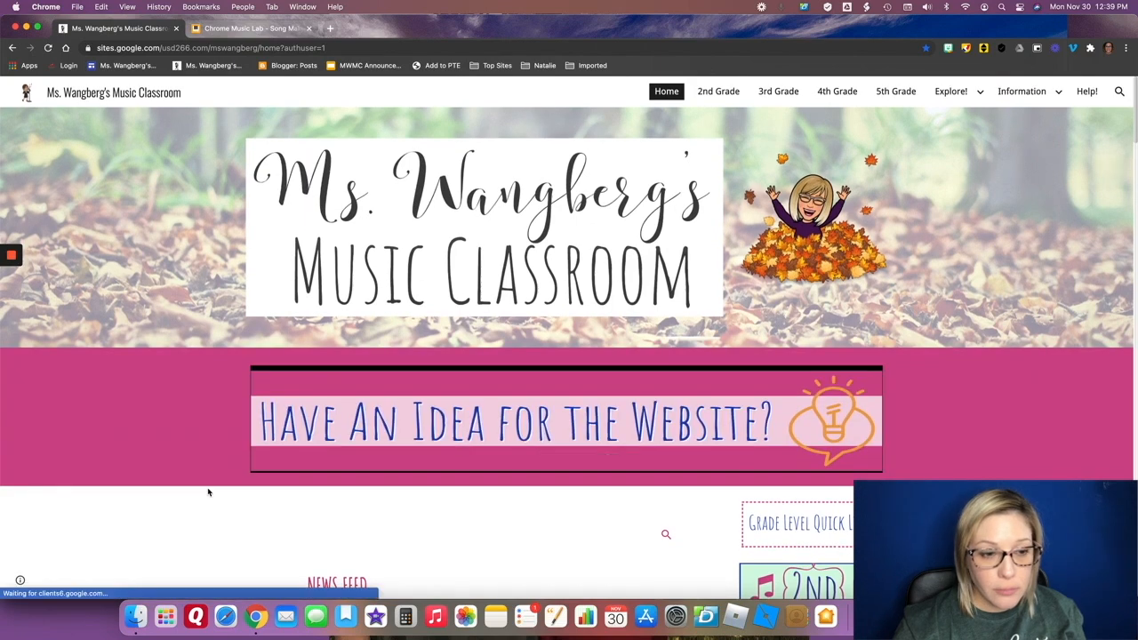
scroll(208, 489, down, 5)
click(364, 271)
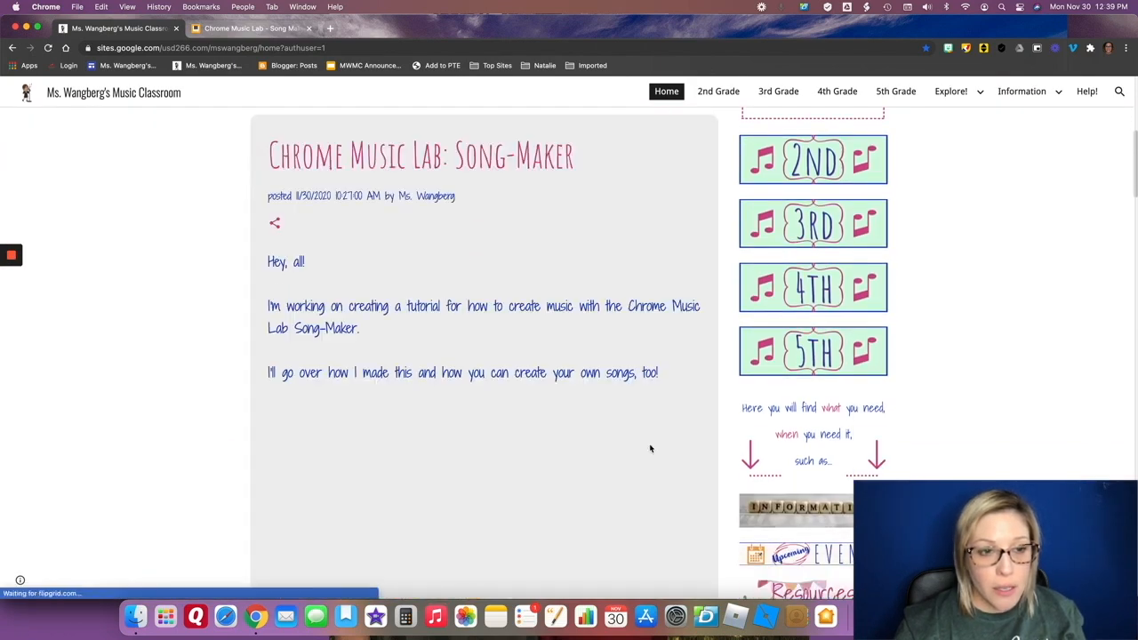
scroll(721, 424, up, 2)
scroll(721, 424, down, 3)
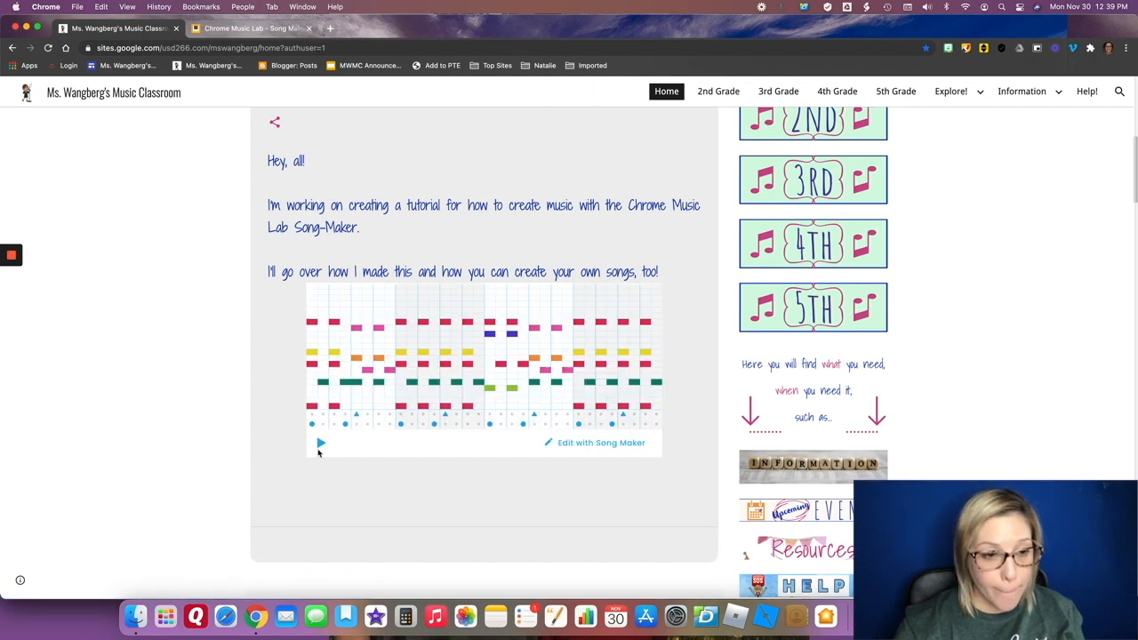
click(321, 443)
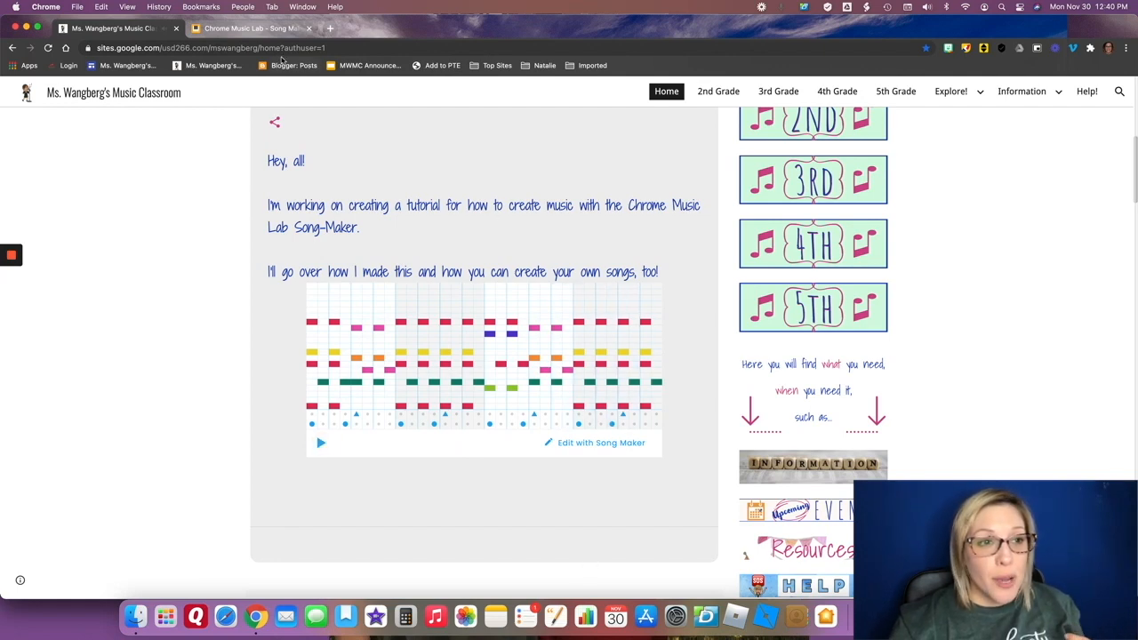
Return to Song Maker and place low C, middle C, E and high C on beat 1 of bar 1, with low G on its second half.
click(235, 29)
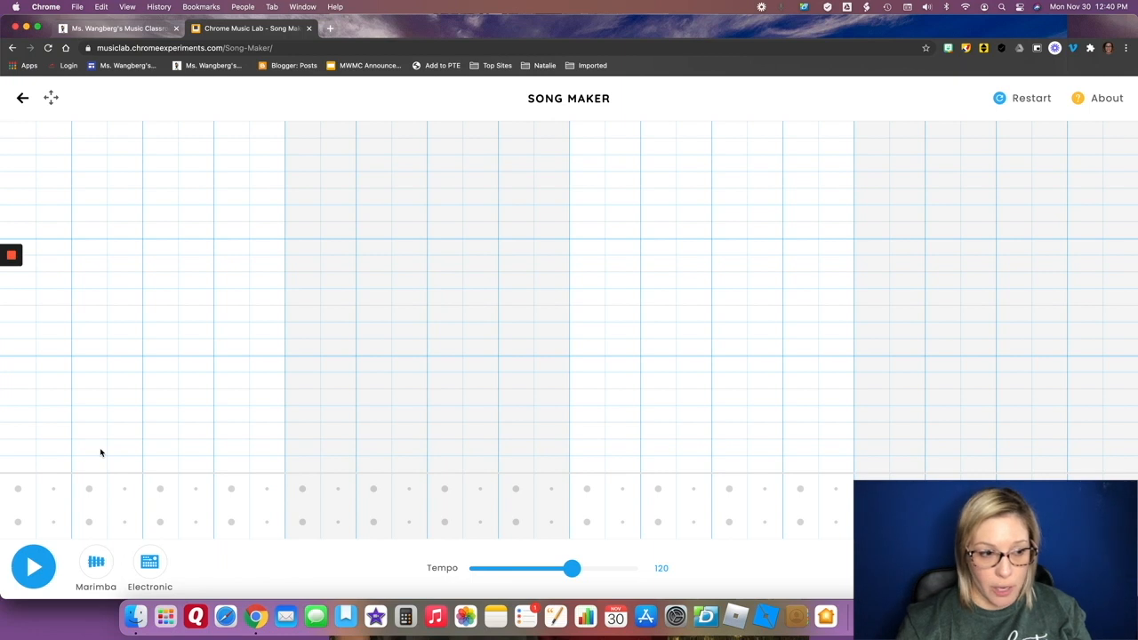
click(18, 471)
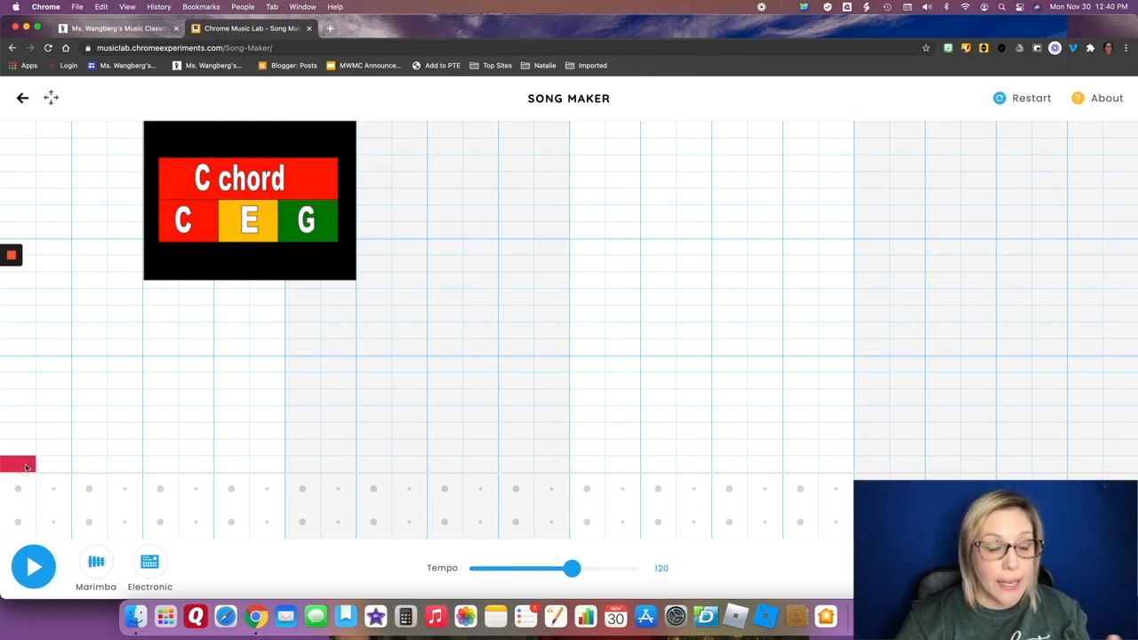
click(54, 399)
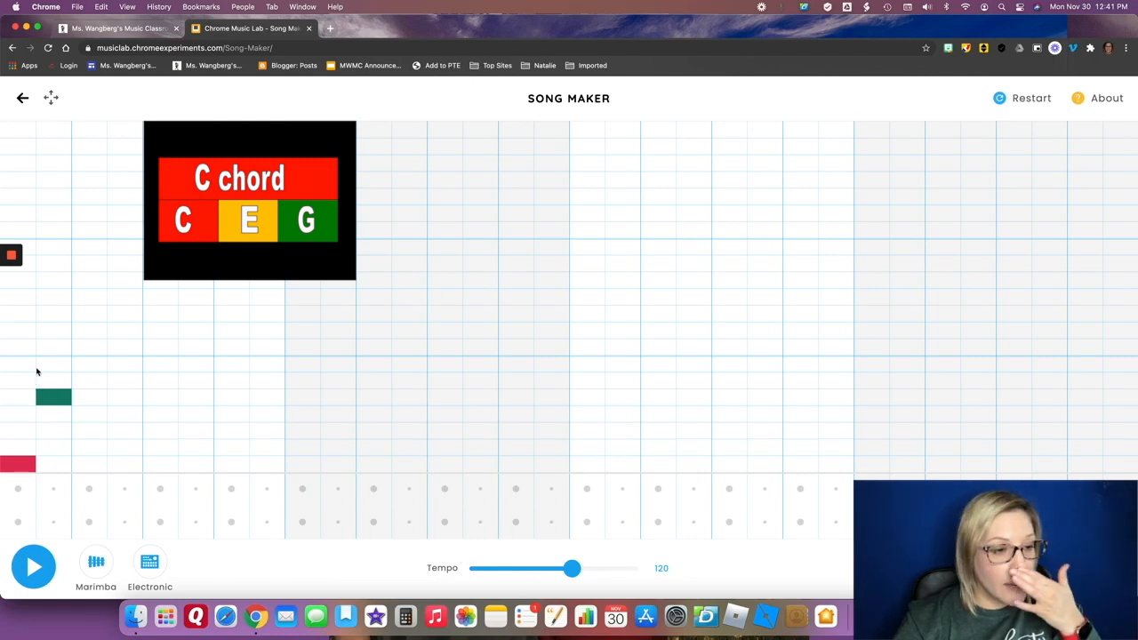
mouse_move(34, 353)
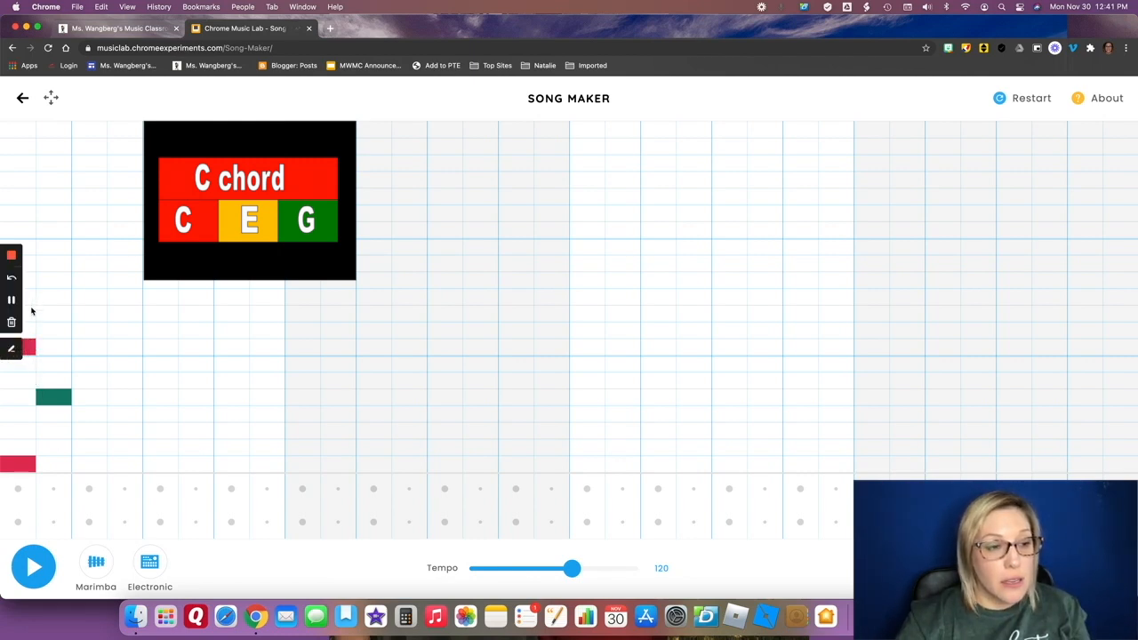
click(33, 313)
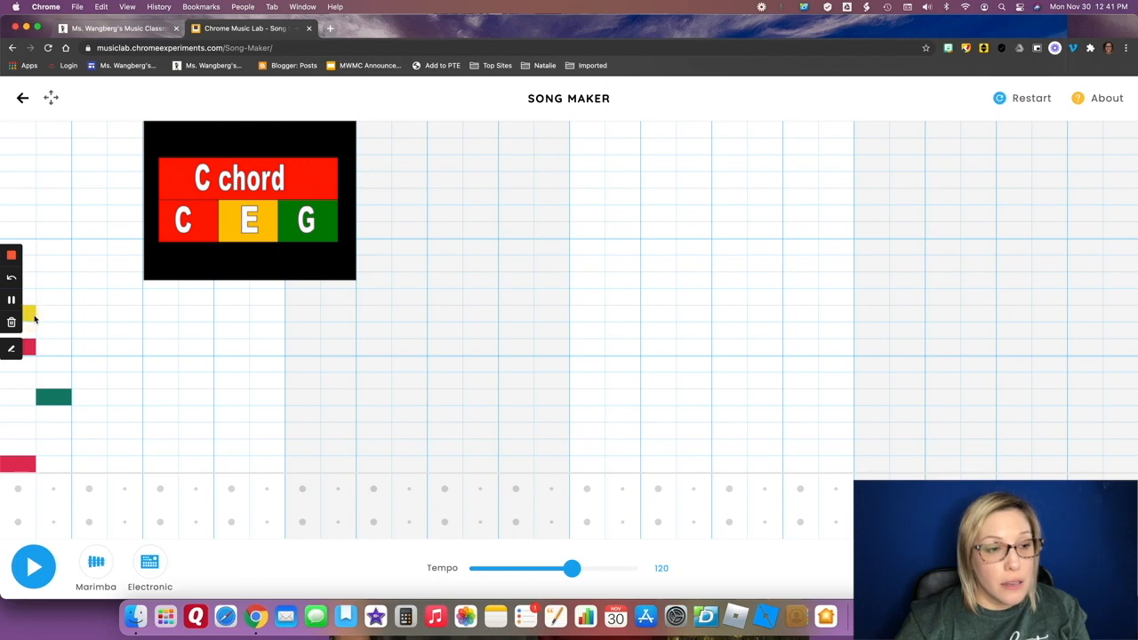
click(29, 230)
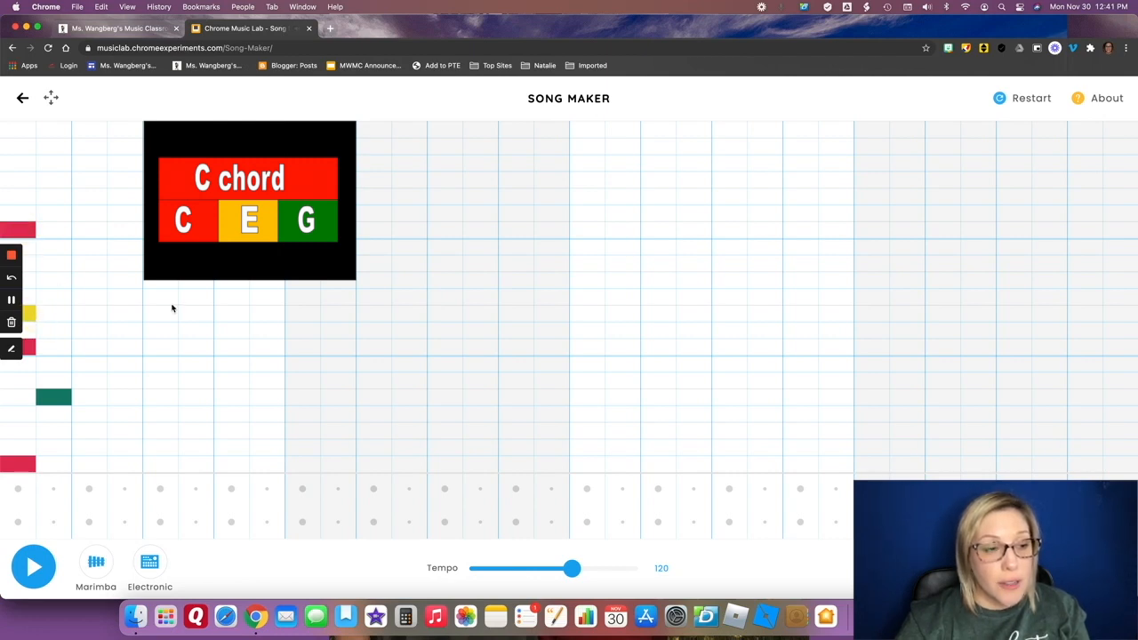
Repeat the C chord pattern on beat 2 of bar 1: low C, middle C, E and high C, followed by low G.
click(89, 464)
click(138, 398)
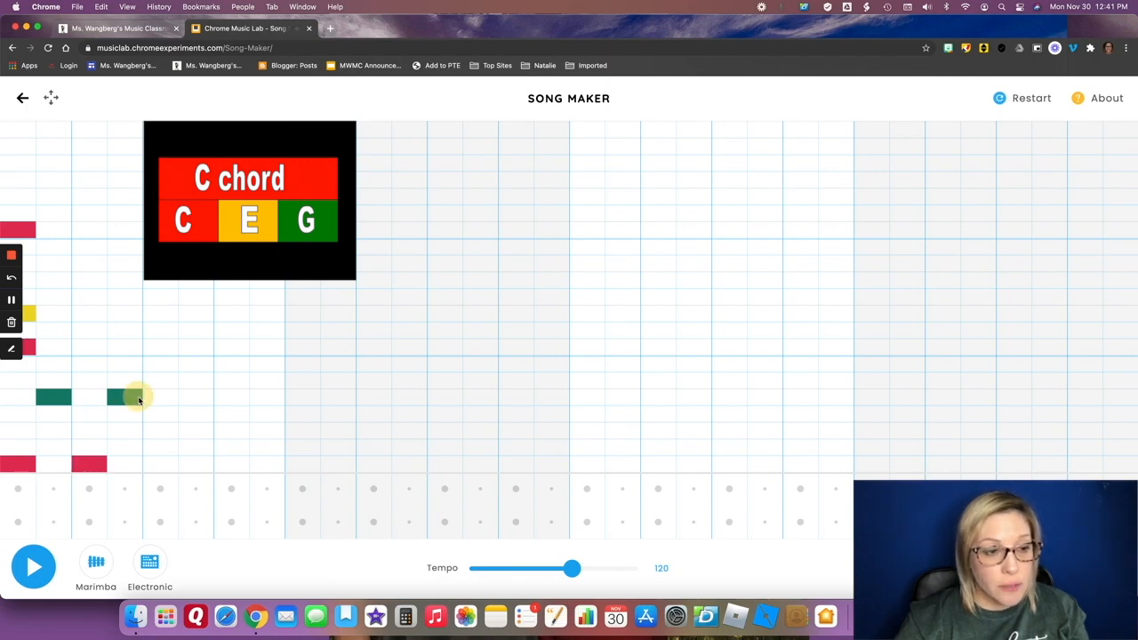
click(99, 350)
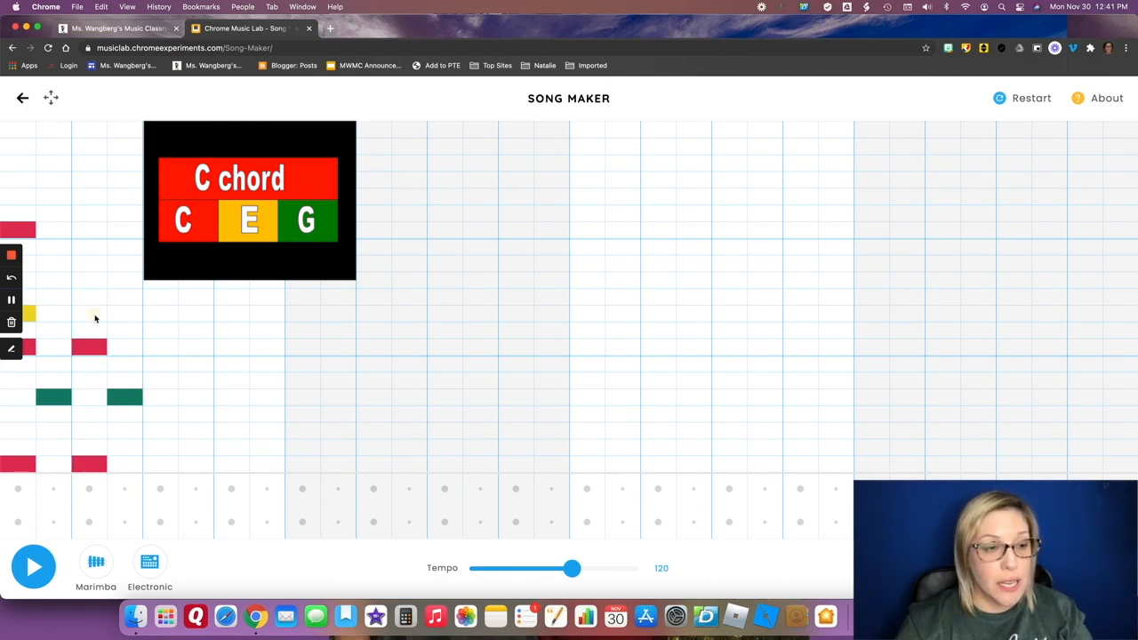
click(95, 315)
click(89, 233)
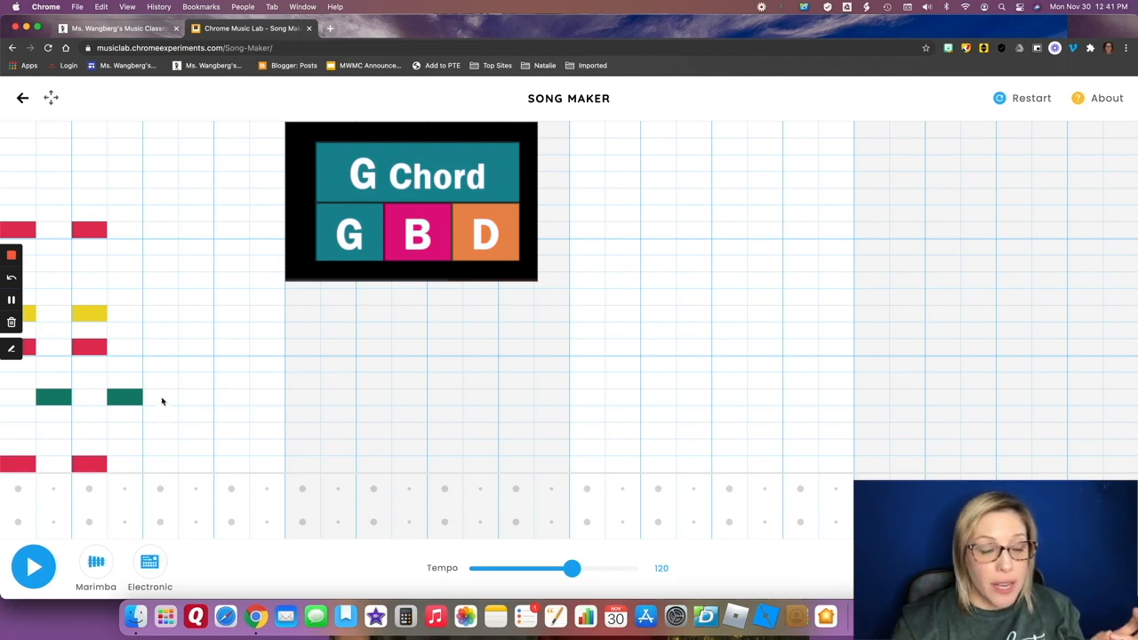
Build the G chord on beat 3 of bar 1 with low G, D and upper B, plus lower B on the second half, checking the example song.
click(166, 398)
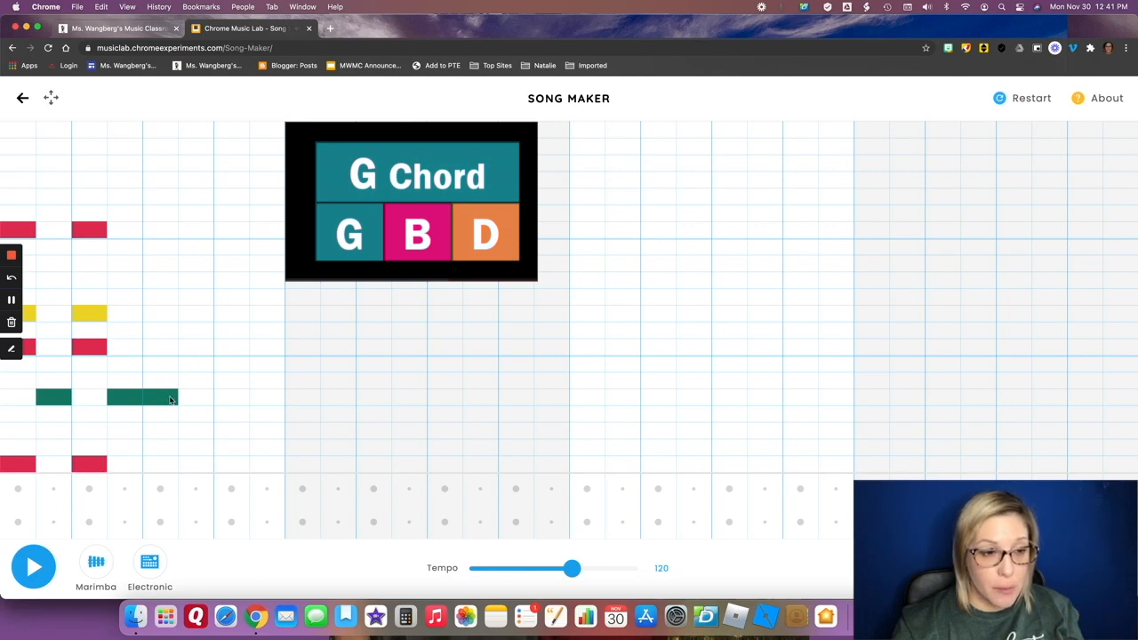
click(197, 366)
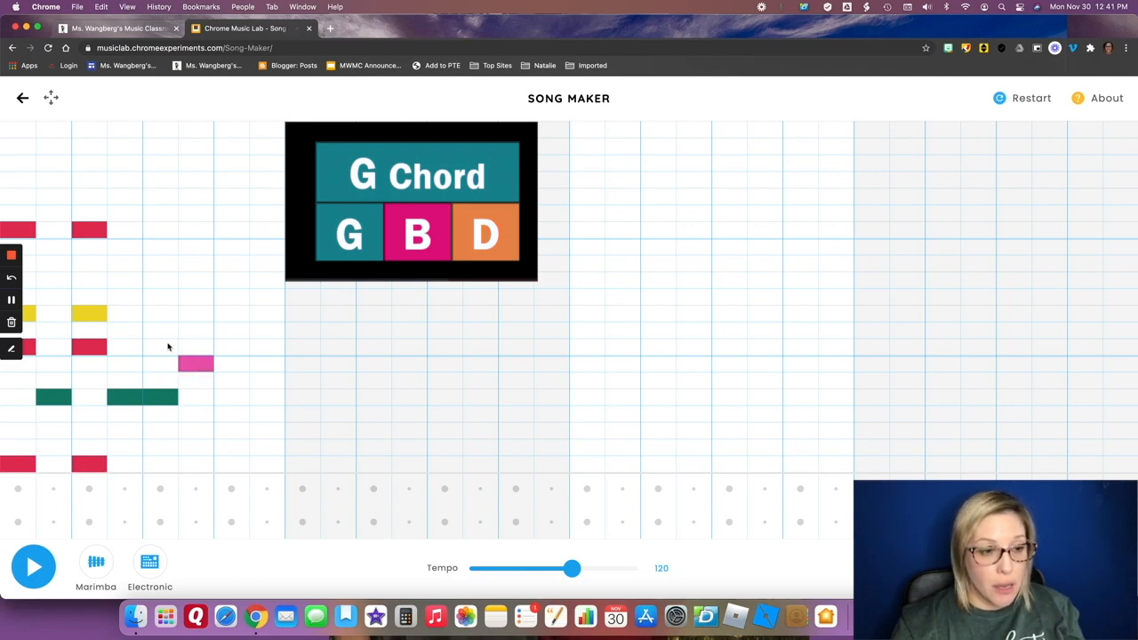
click(160, 332)
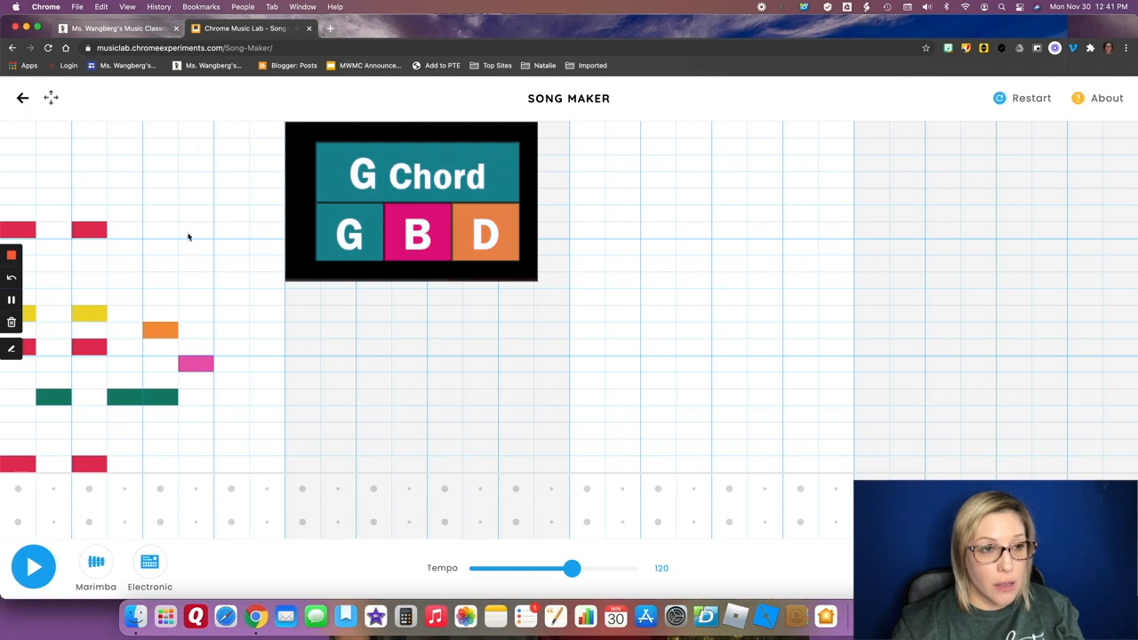
click(124, 27)
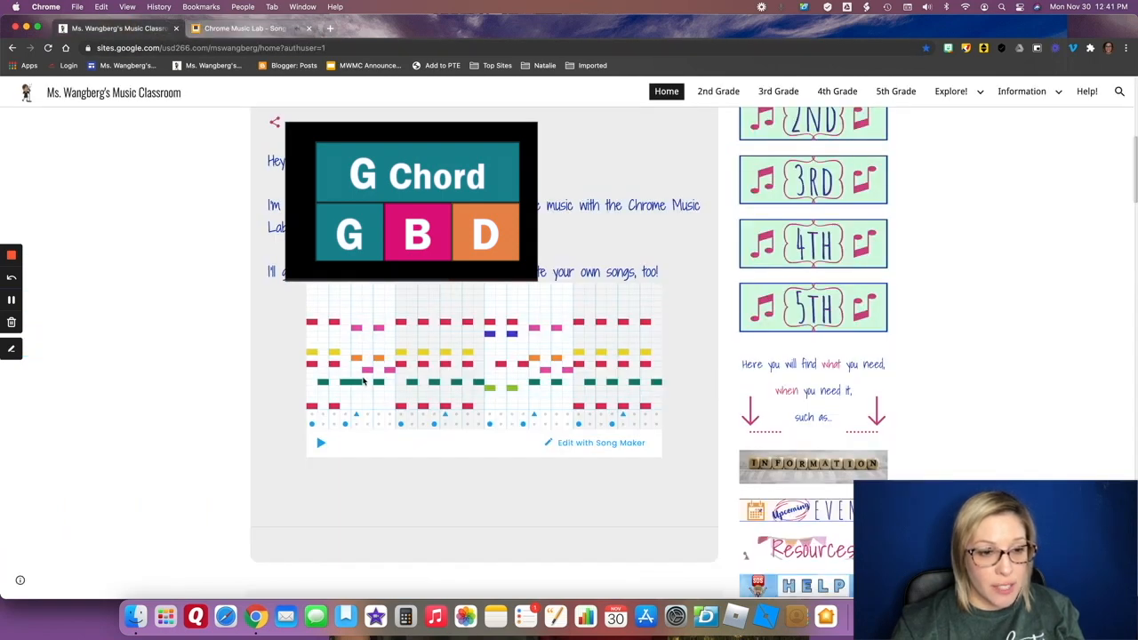
click(218, 28)
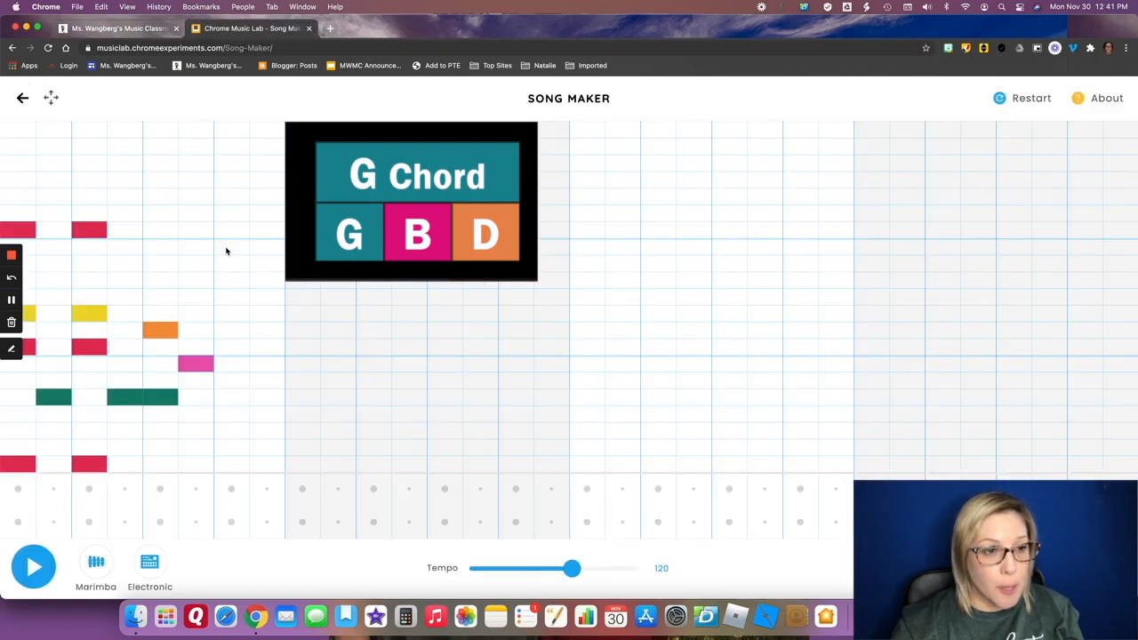
click(167, 245)
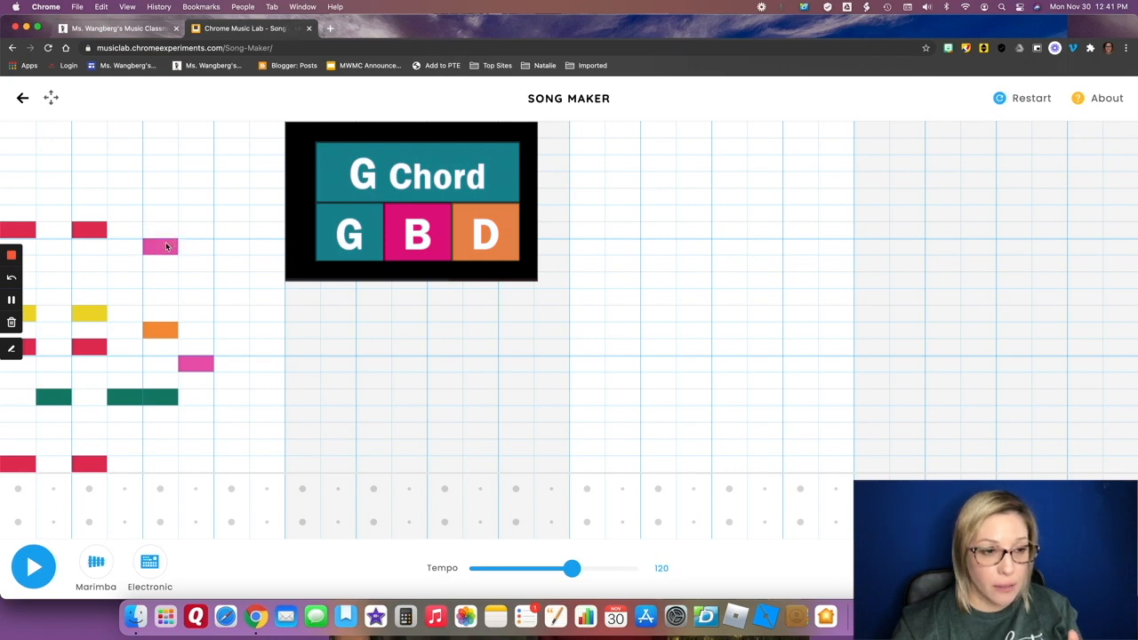
Repeat the G chord pattern on beat 4 of bar 1 with low G, D, upper B and a following lower B, and play it back.
click(244, 395)
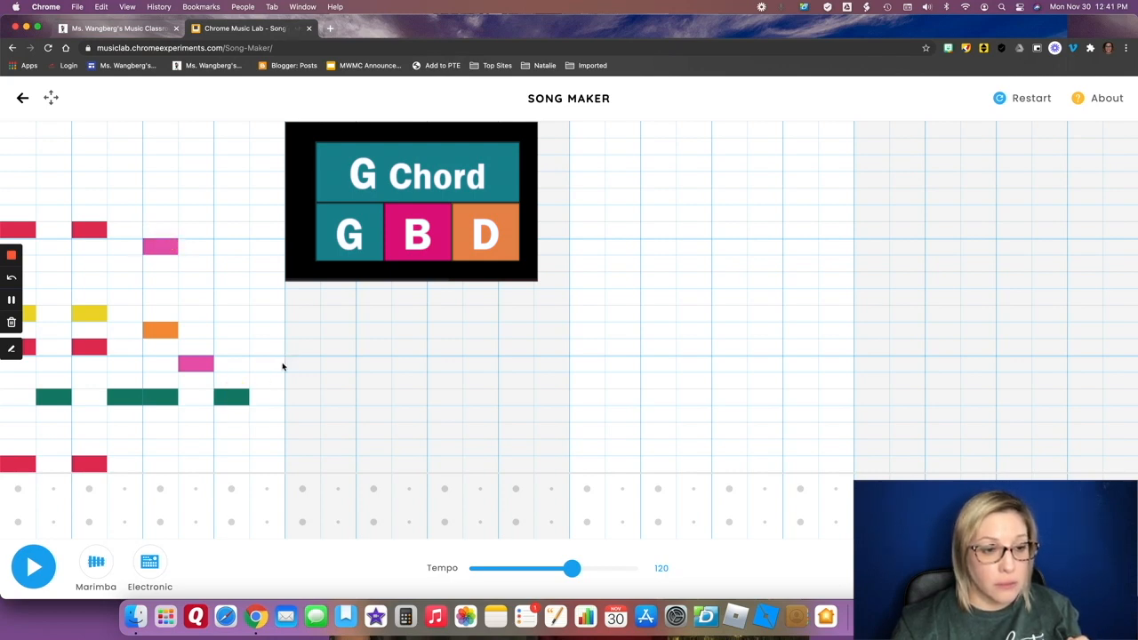
click(277, 363)
click(231, 332)
click(229, 243)
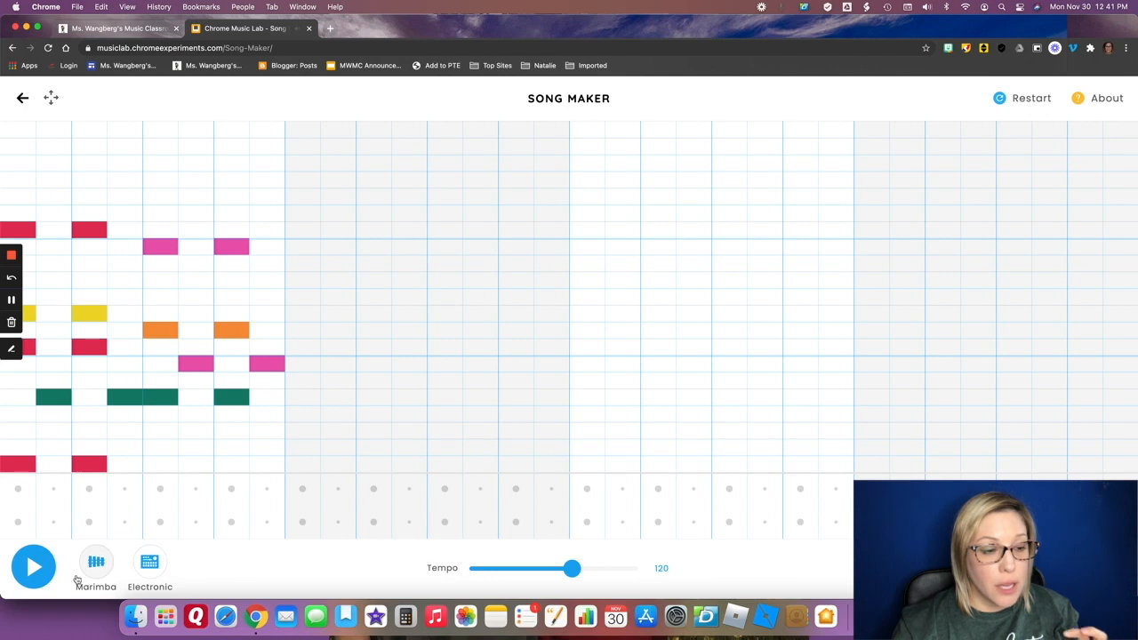
click(32, 571)
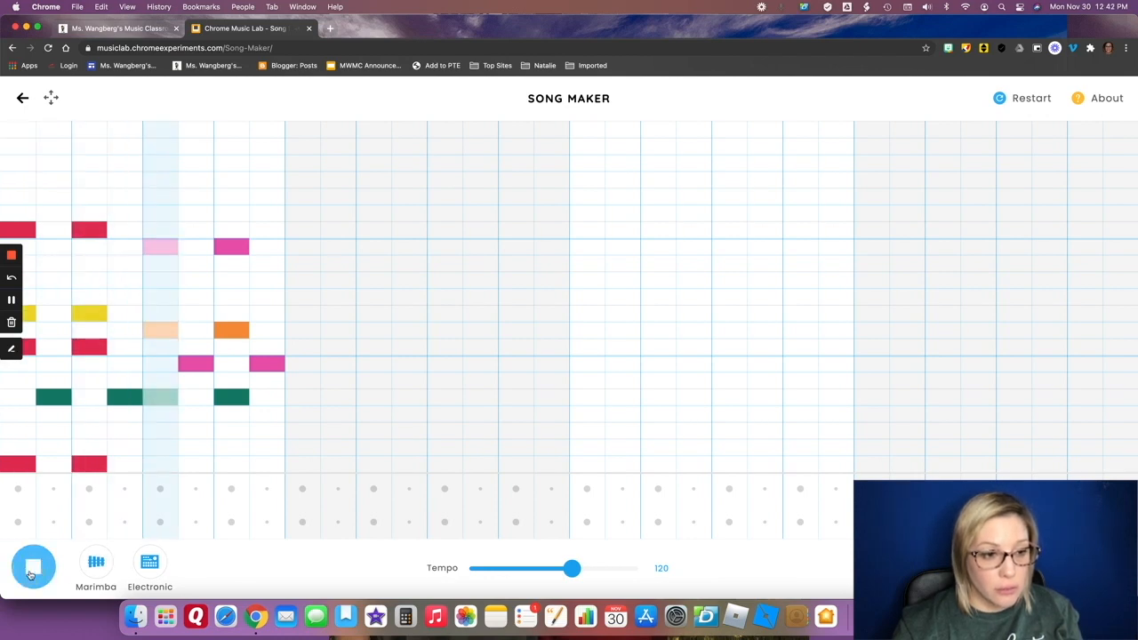
click(32, 573)
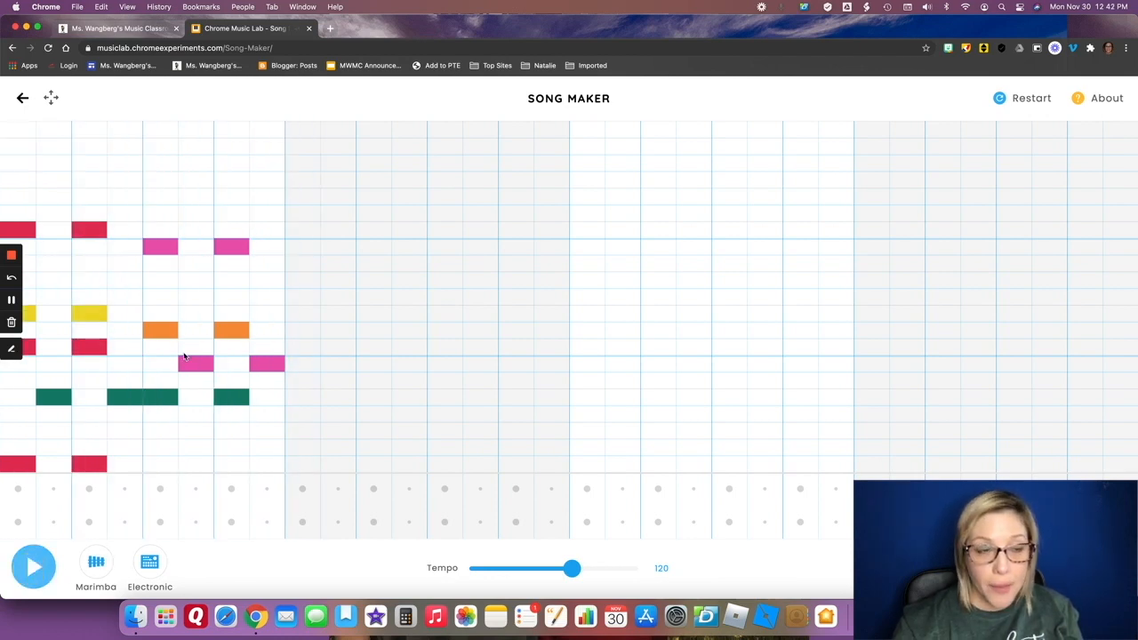
Place the C chord pattern on beat 1 of bar 2: low C, middle C, E and high C, followed by low G.
click(308, 466)
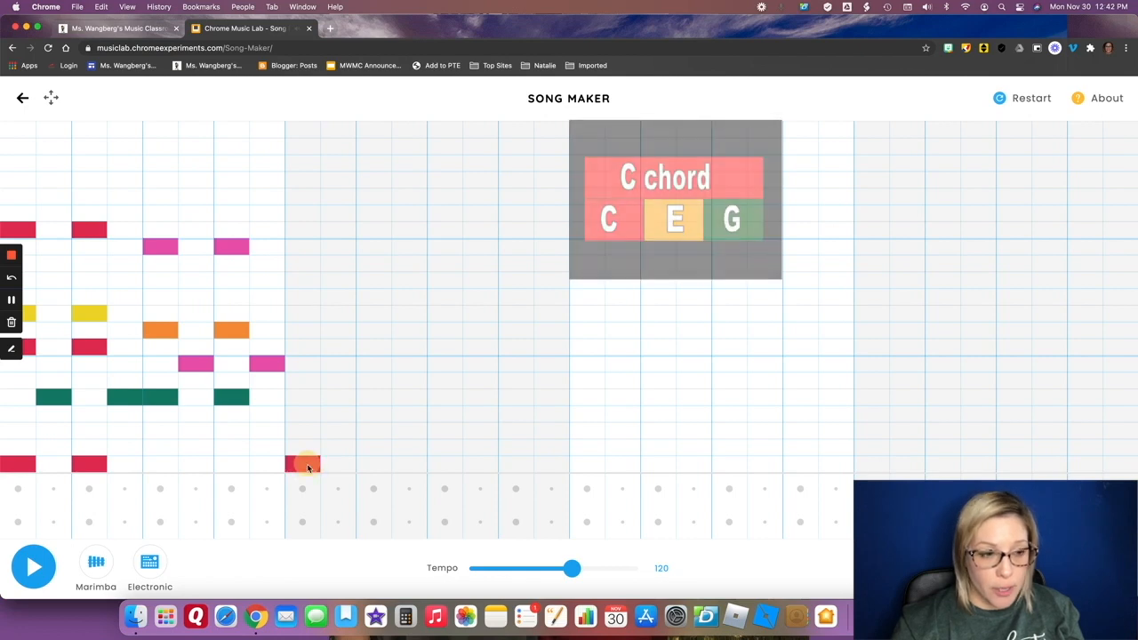
click(338, 400)
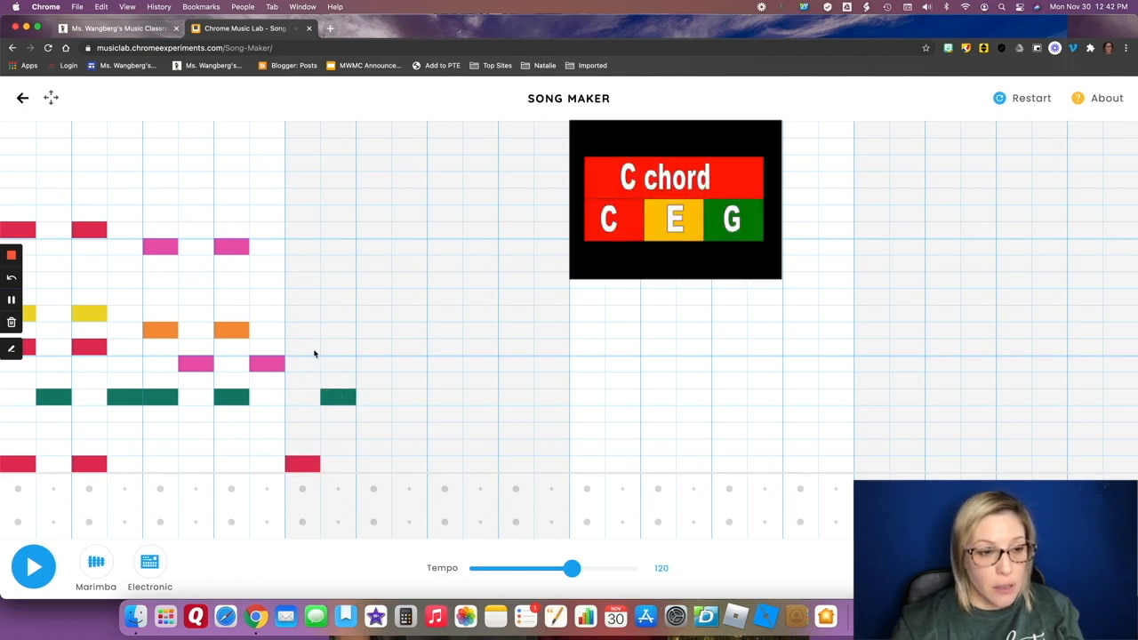
click(307, 348)
click(304, 313)
click(305, 230)
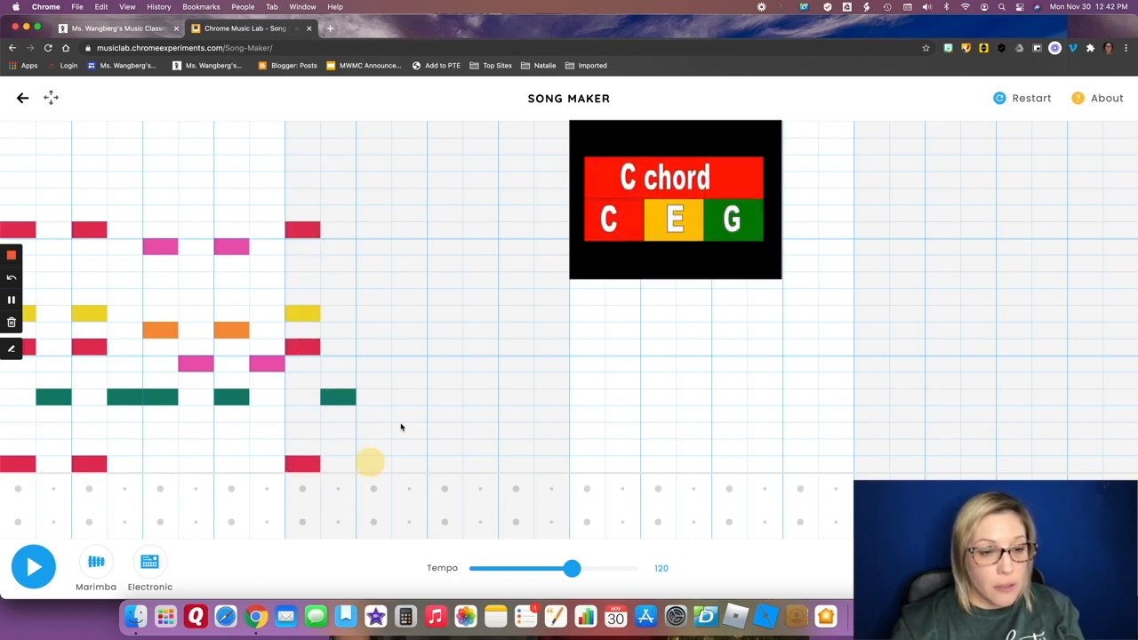
Repeat the C chord pattern on beat 2 of bar 2: low C, middle C, E and high C, followed by low G.
click(370, 463)
click(409, 400)
click(378, 349)
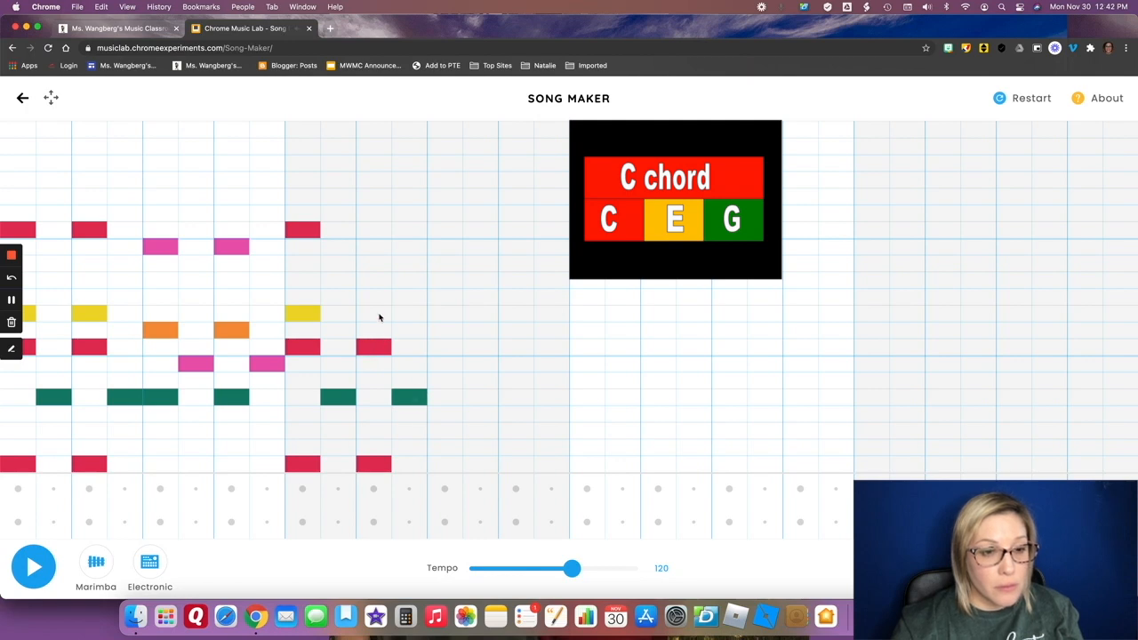
click(377, 314)
click(379, 229)
Add the C chord pattern to beat 3 of bar 2: low C, middle C, E and high C, followed by low G.
click(445, 463)
click(482, 399)
click(449, 347)
click(450, 313)
click(449, 229)
Fill beat 4 of bar 2 with low C, middle C, E and high C, followed by low G, and play the song back.
click(515, 463)
click(553, 398)
click(520, 346)
click(517, 314)
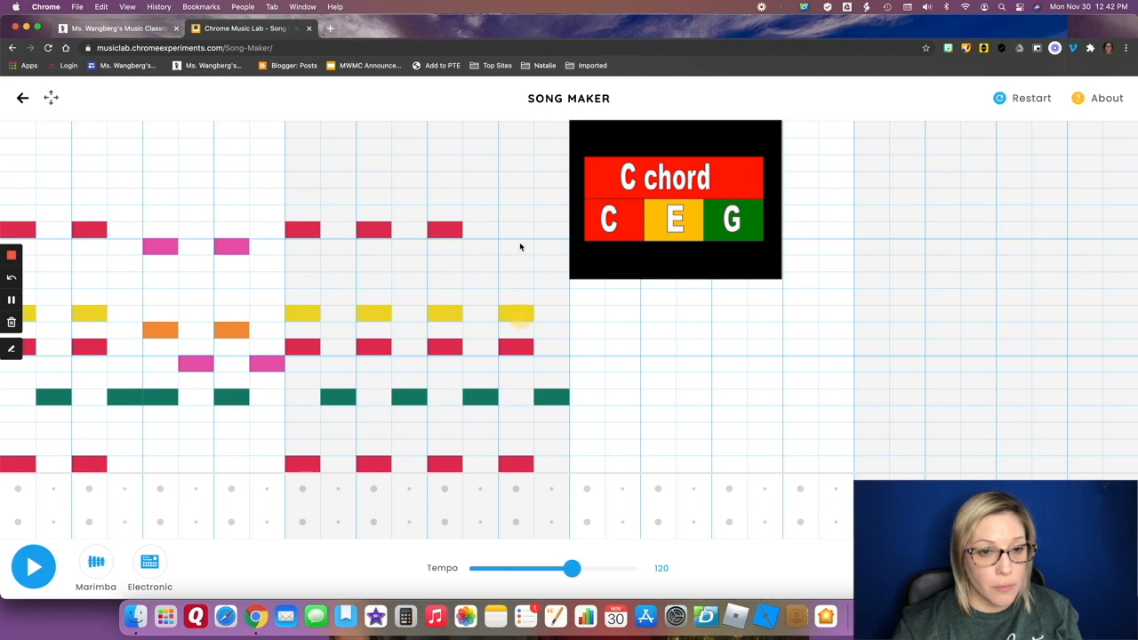
click(518, 230)
click(34, 567)
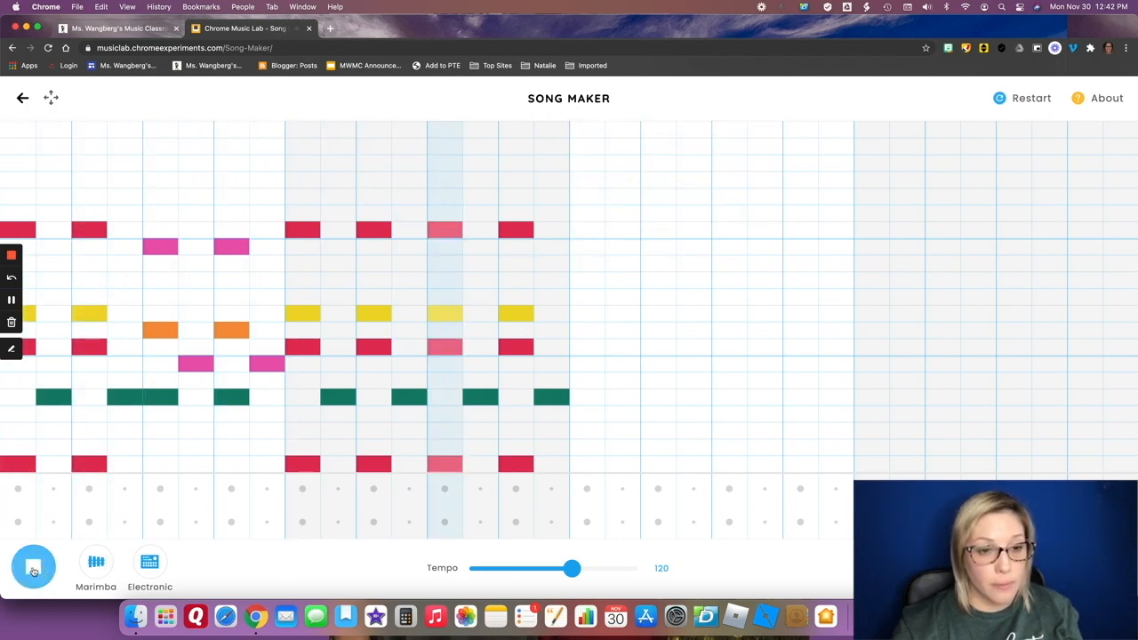
click(34, 569)
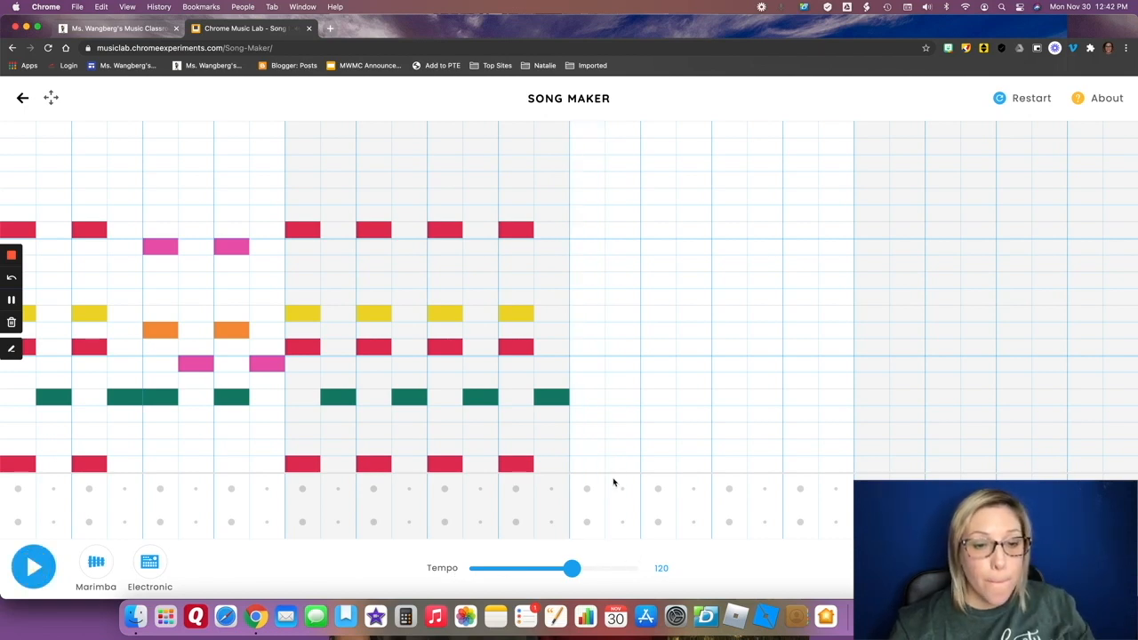
Build the F chord on beat 1 of bar 3 with low F, A and high C, followed by middle C, checking the example song.
click(594, 416)
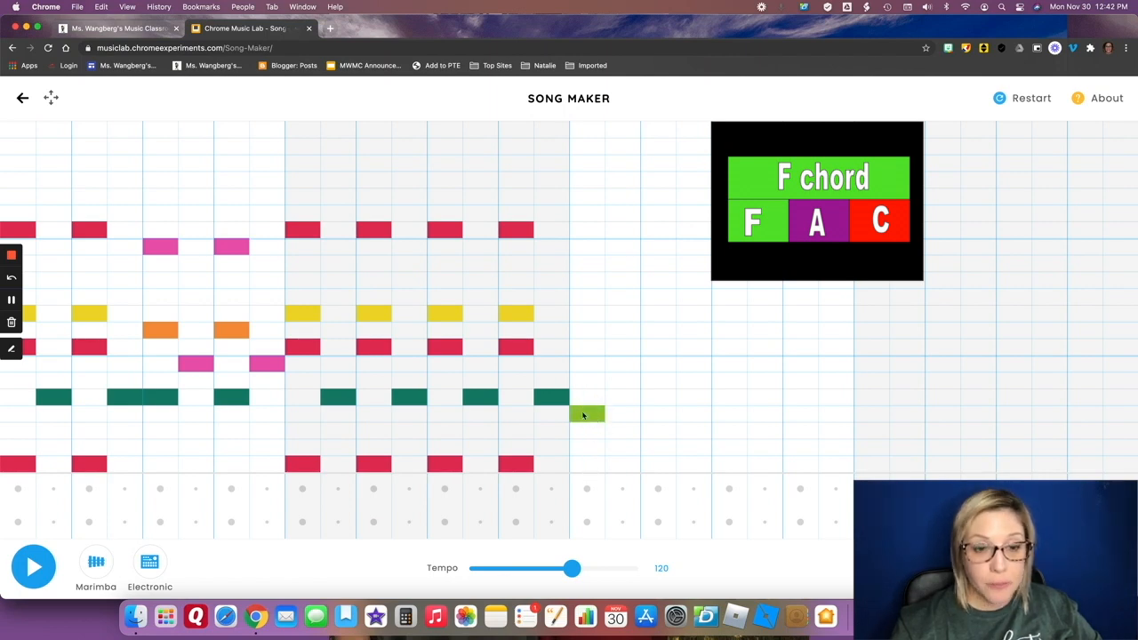
click(630, 345)
click(589, 231)
click(587, 263)
click(594, 301)
click(593, 302)
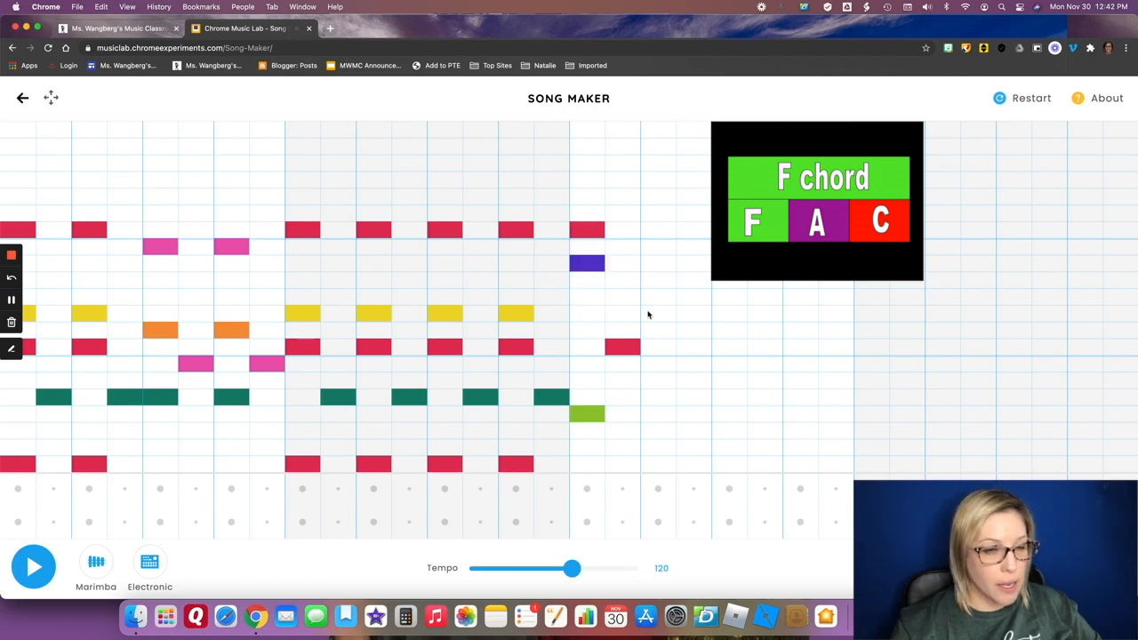
click(135, 28)
click(240, 28)
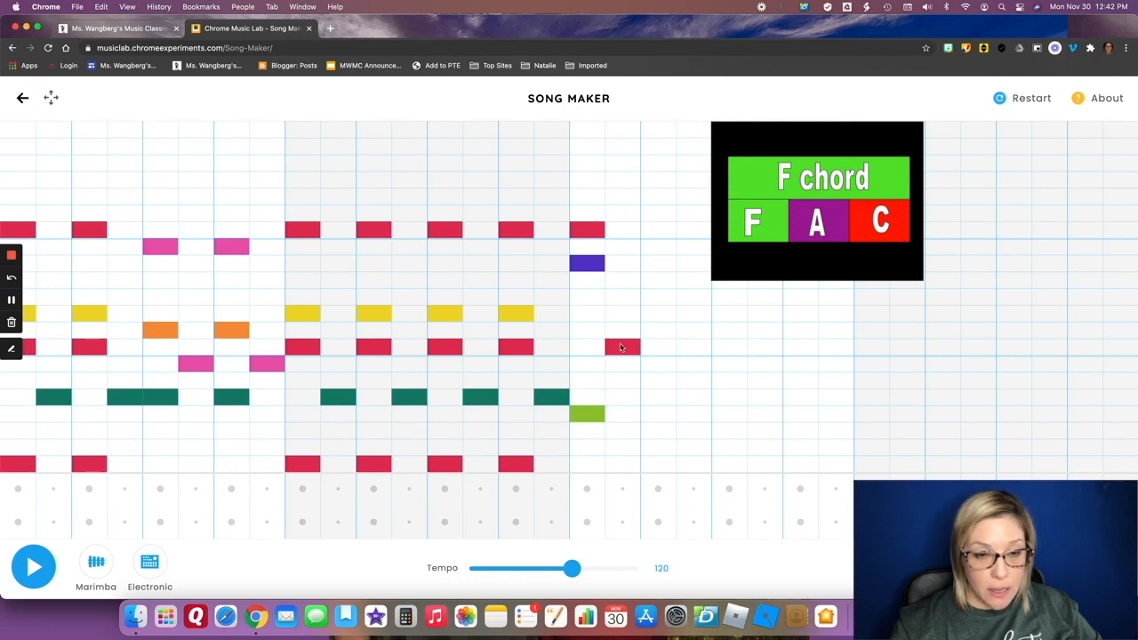
Repeat the F chord pattern on beat 2 of bar 3: low F, A and high C, followed by middle C.
click(657, 414)
click(692, 349)
click(665, 263)
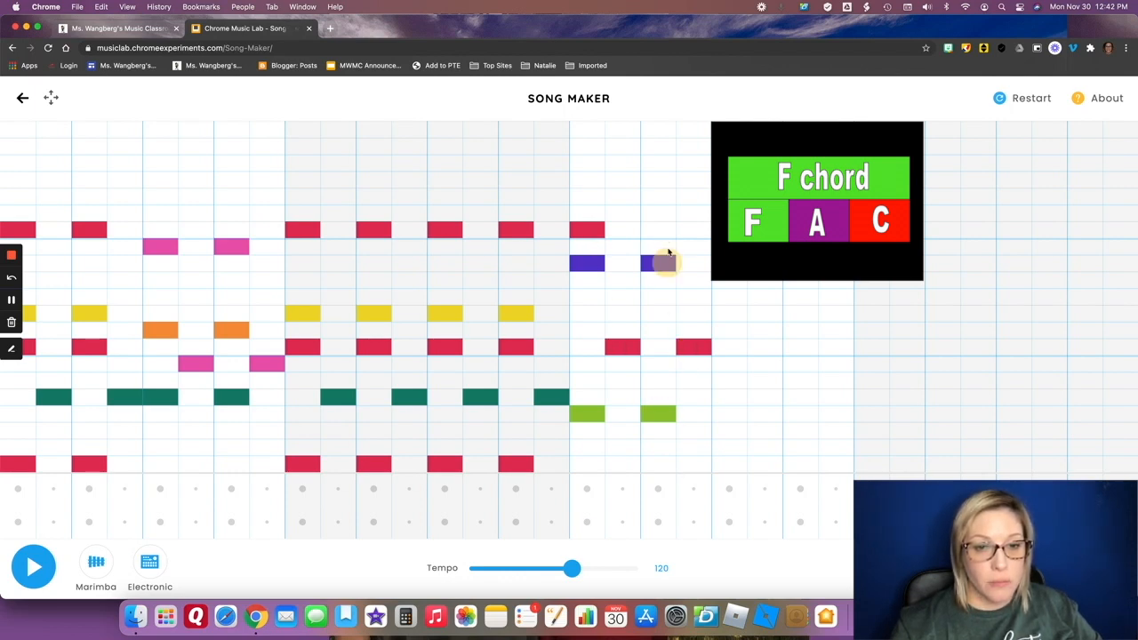
click(657, 229)
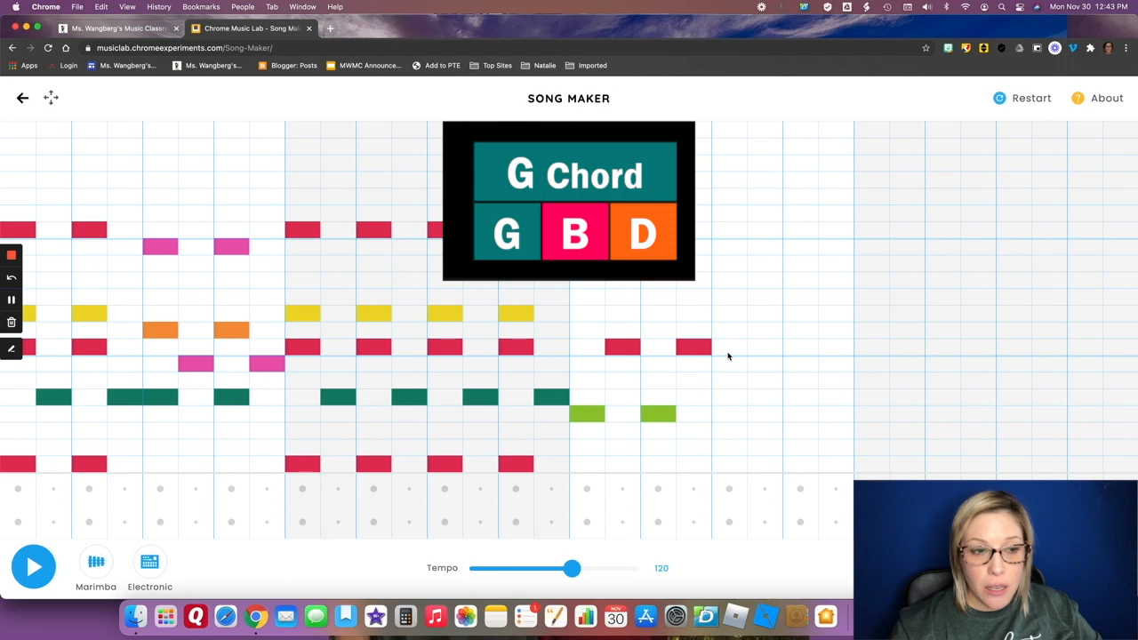
Place the G chord on beats 3 and 4 of bar 3: low G, D and upper B, each followed by lower B.
click(729, 248)
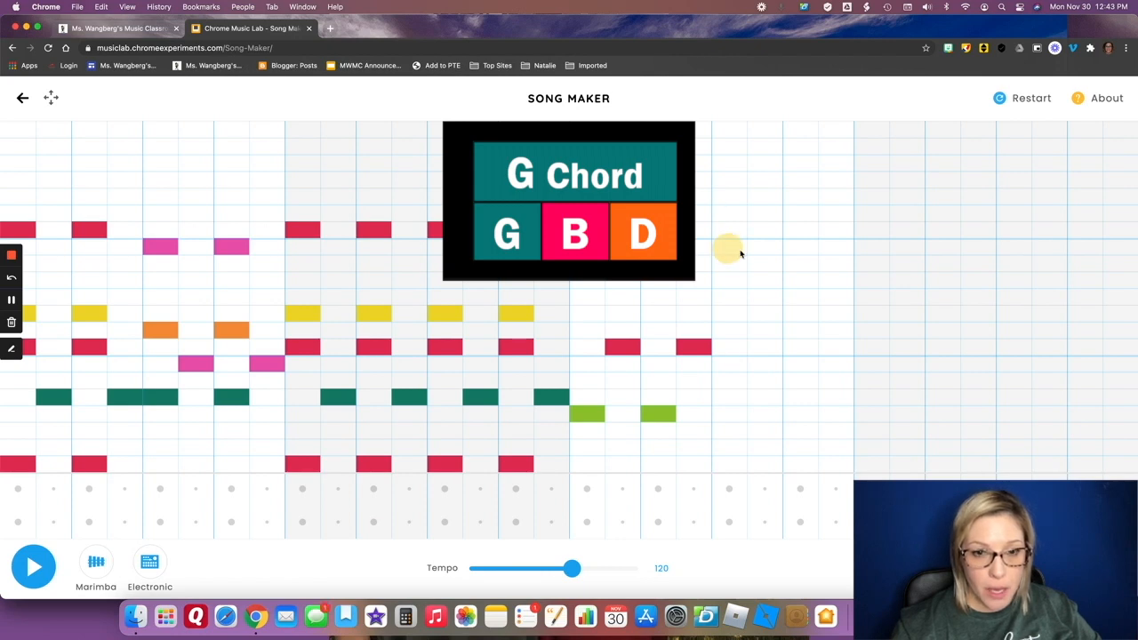
click(801, 249)
click(732, 335)
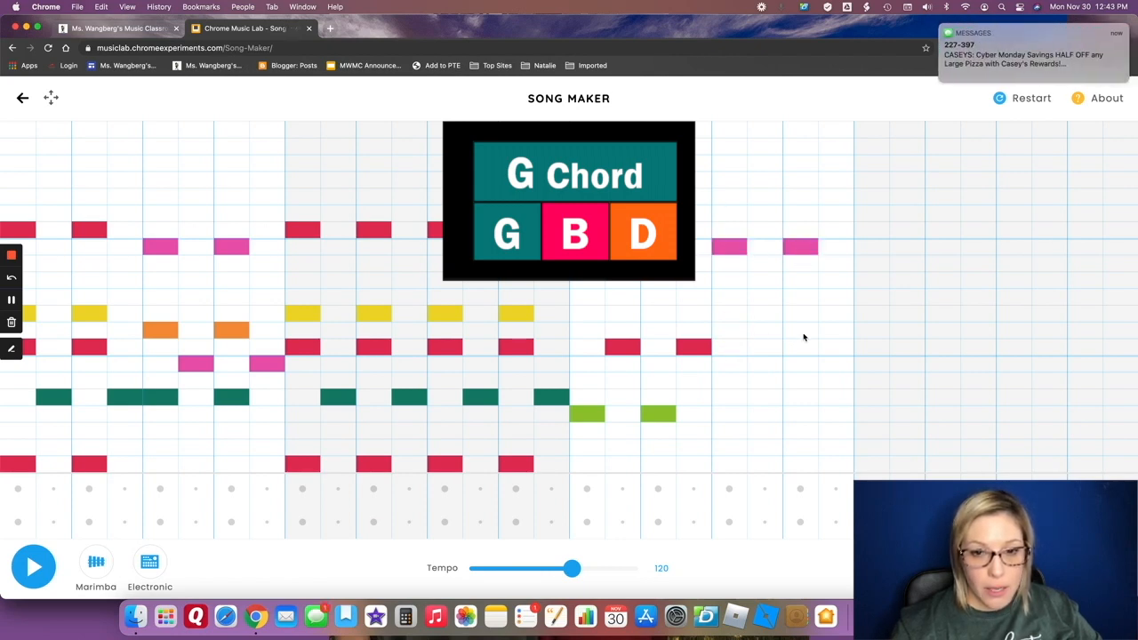
click(806, 336)
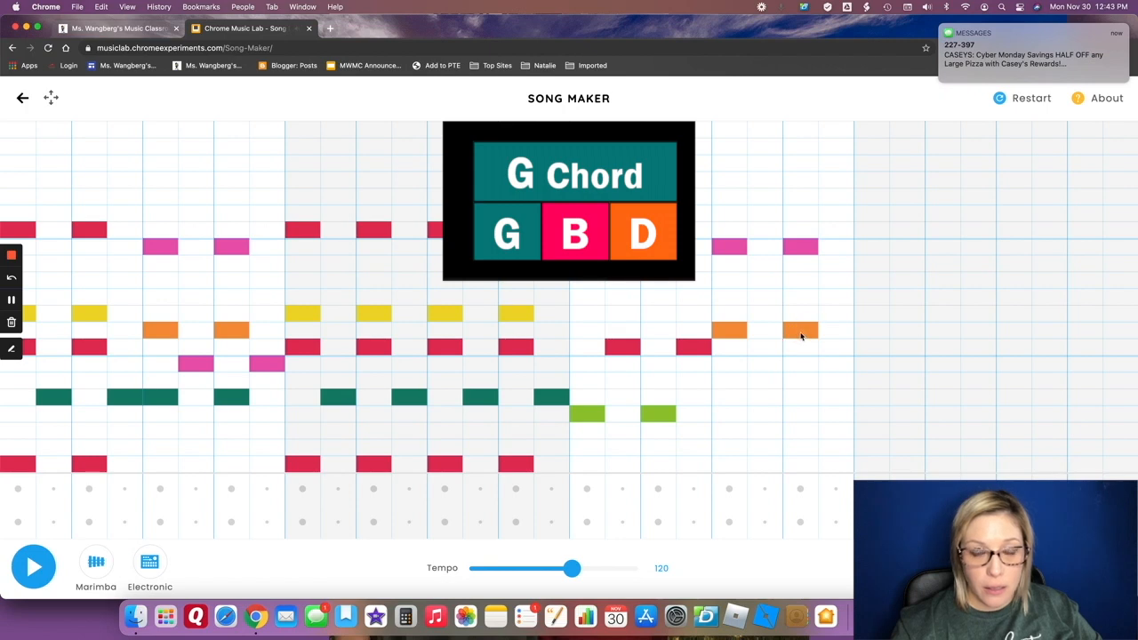
click(756, 366)
click(828, 369)
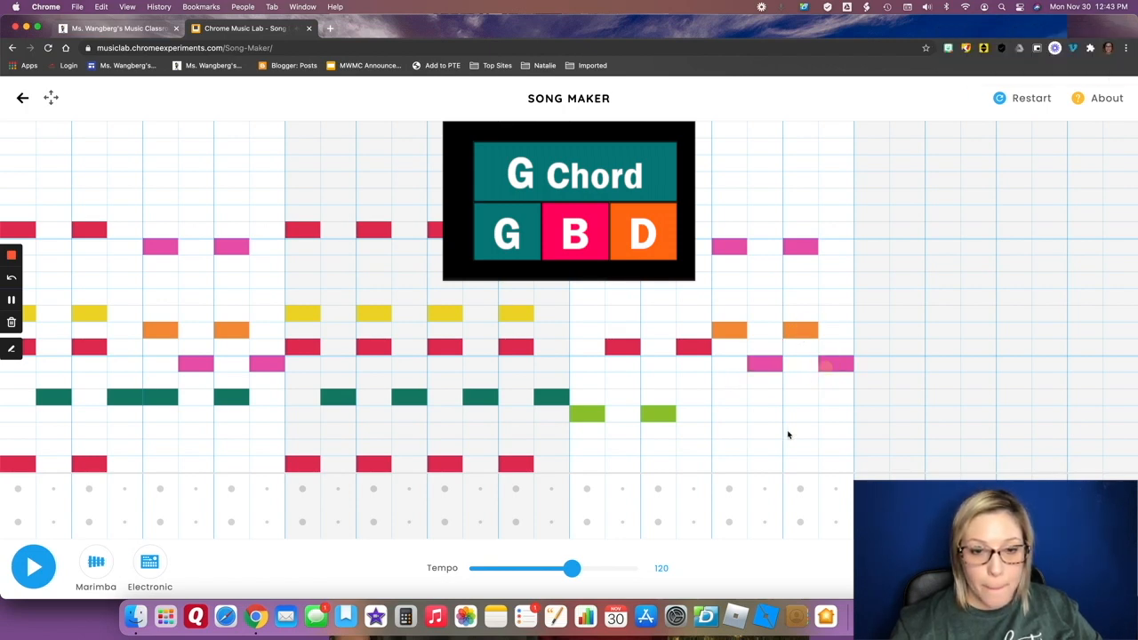
click(739, 402)
click(809, 402)
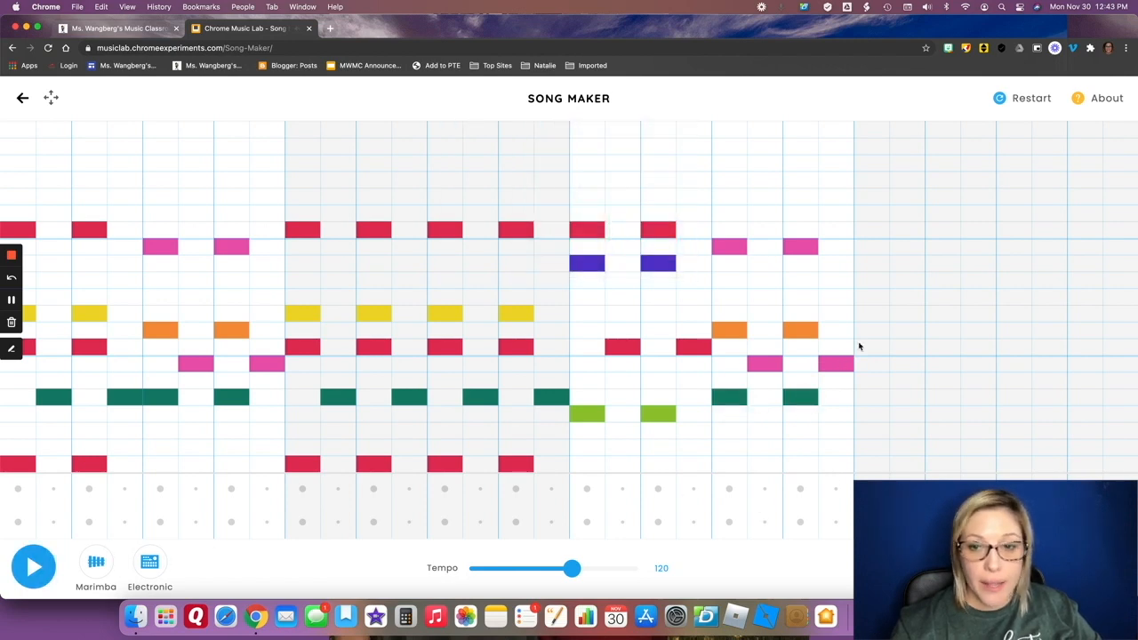
Place low C on all four beats of bar 4.
click(872, 467)
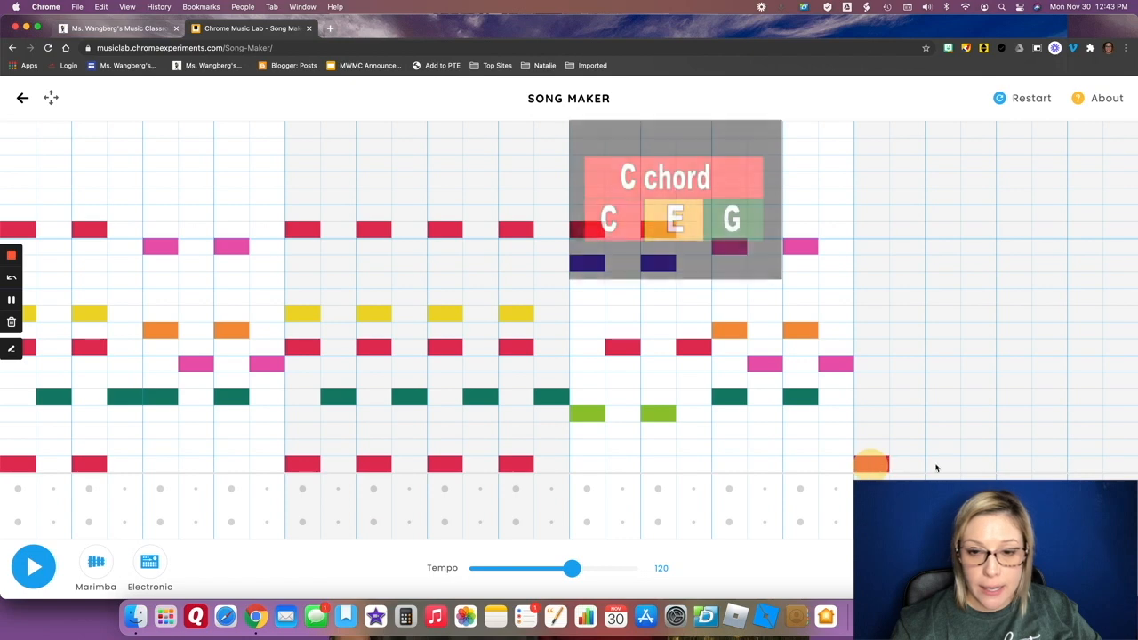
click(943, 463)
click(1014, 464)
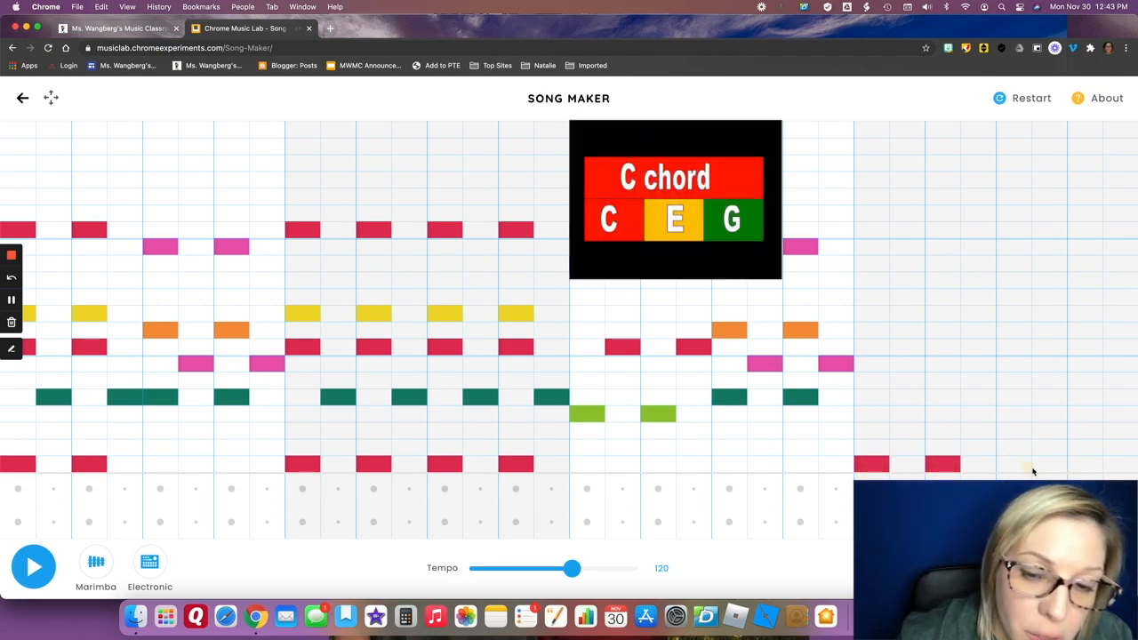
click(1085, 464)
Place low G at the start of each of the four beats in bar 4.
click(878, 400)
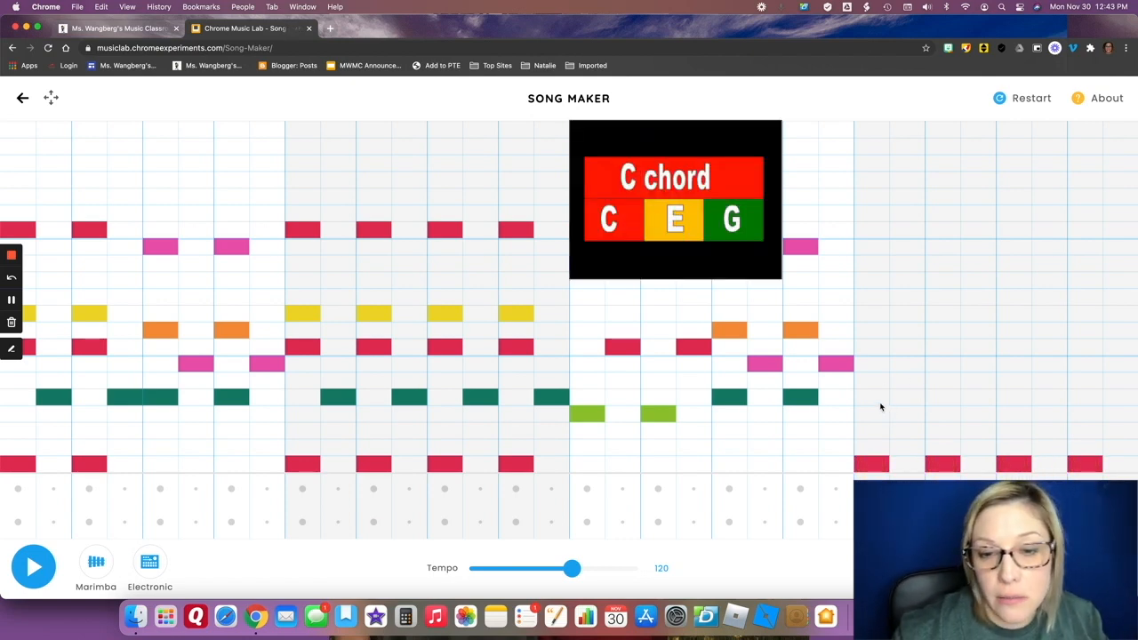
click(942, 397)
click(1014, 397)
click(1085, 397)
Place middle C on all four beats of bar 4.
click(871, 345)
click(943, 346)
click(1013, 346)
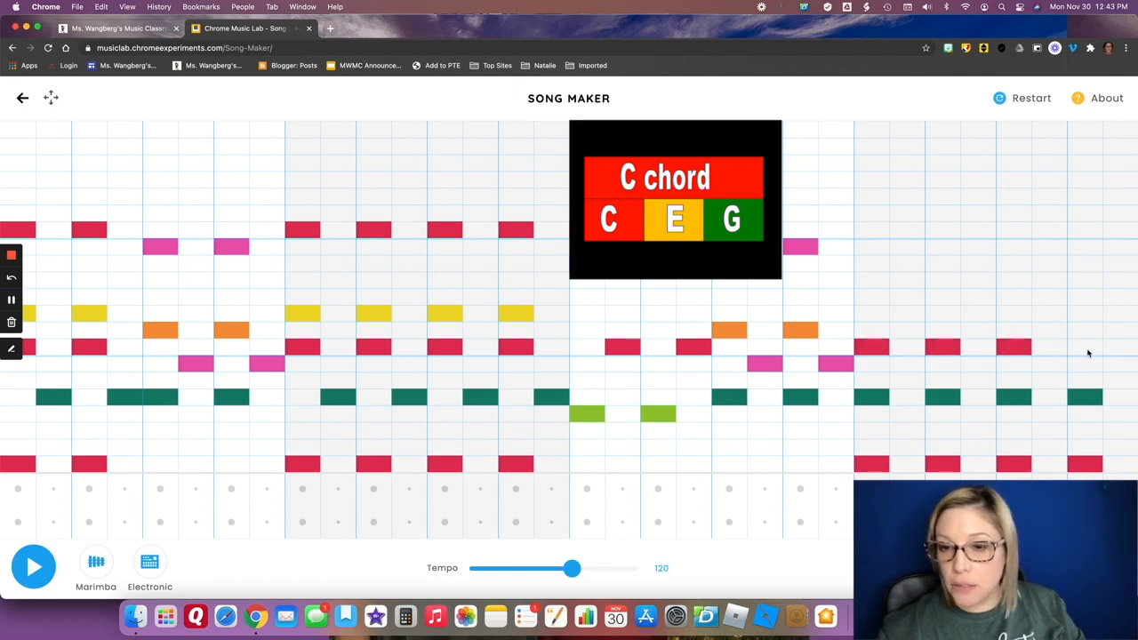
click(1084, 346)
Move the four low G notes in bar 4 from the start to the second half of each beat.
click(873, 399)
click(907, 398)
click(944, 398)
click(981, 398)
click(1010, 397)
click(1049, 397)
click(1085, 398)
click(1120, 398)
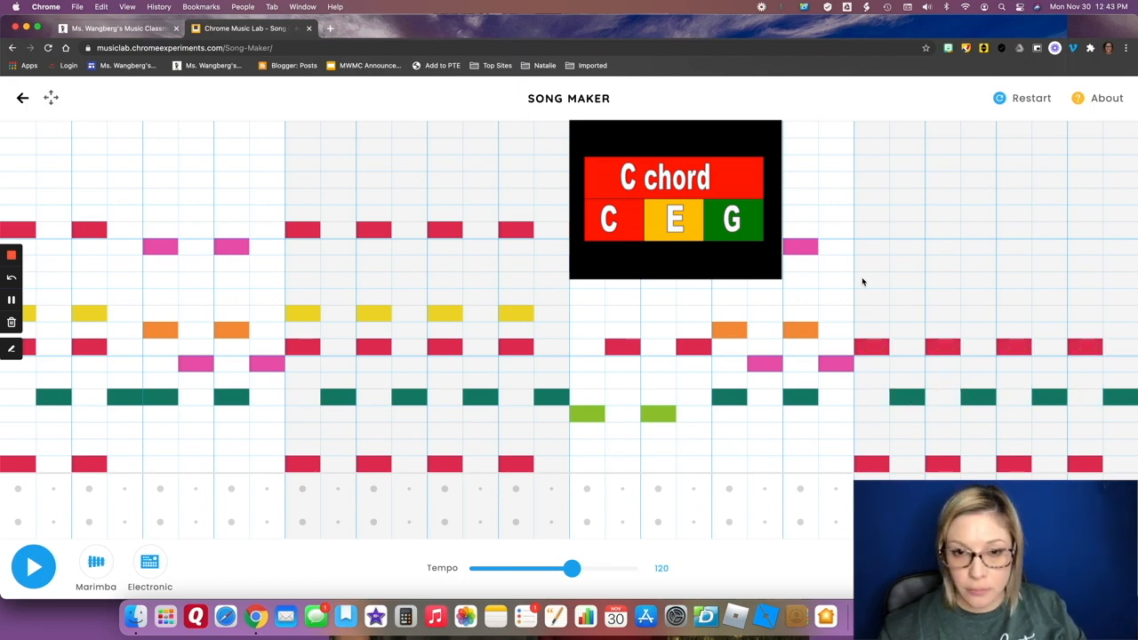
Place E and high C on all four beats of bar 4, and play the whole song back.
click(871, 314)
click(942, 314)
click(1014, 314)
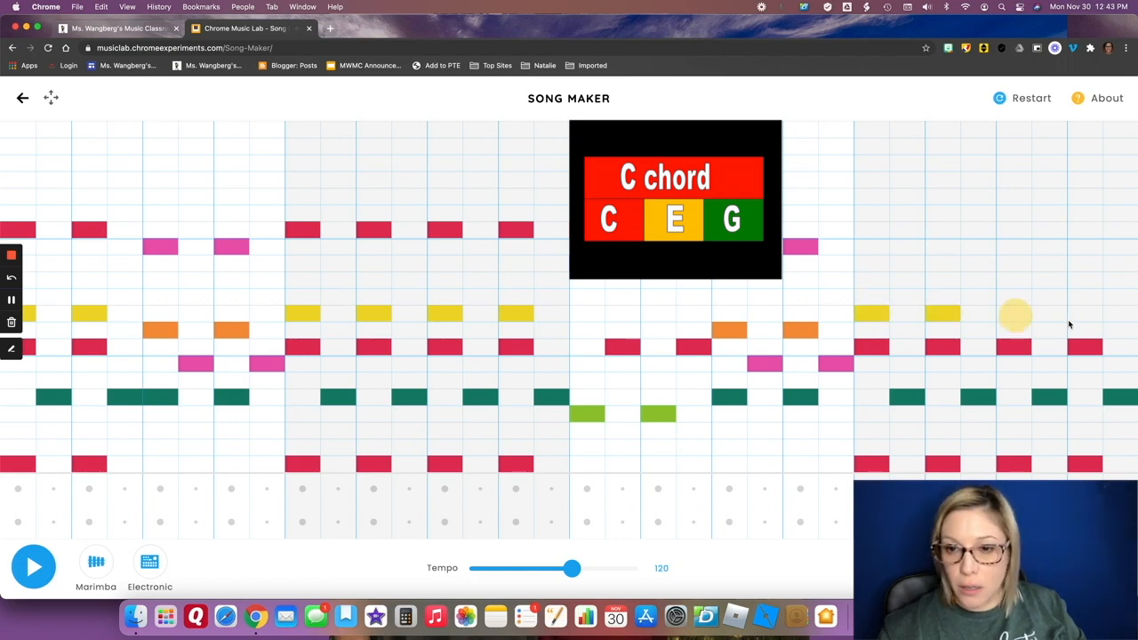
click(1083, 315)
click(871, 230)
click(944, 229)
click(1014, 229)
click(1085, 229)
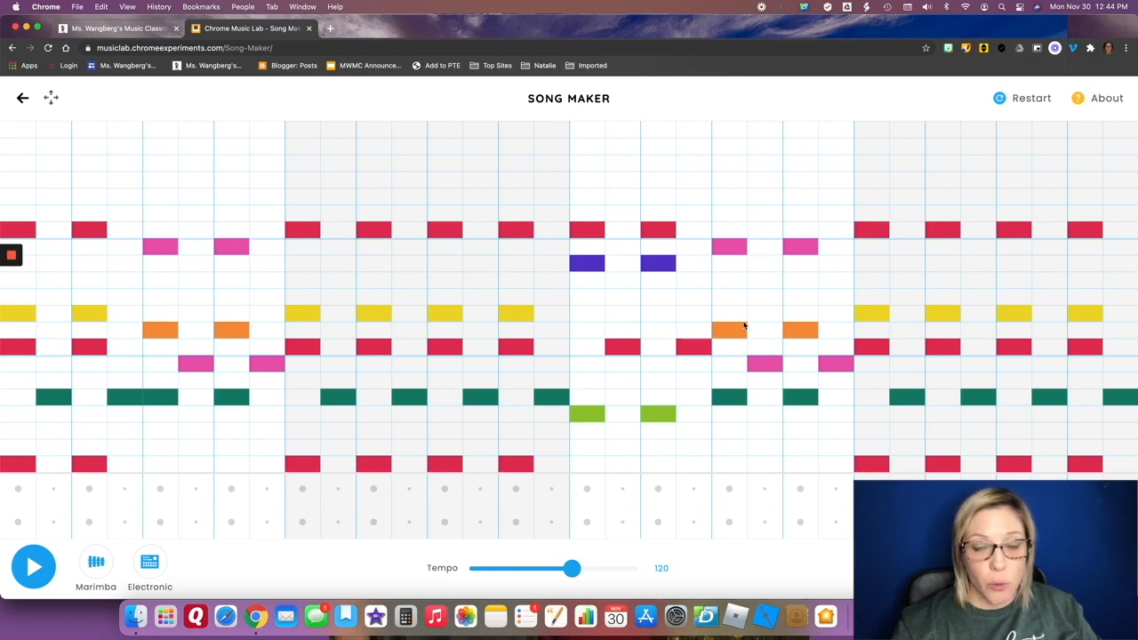
click(41, 582)
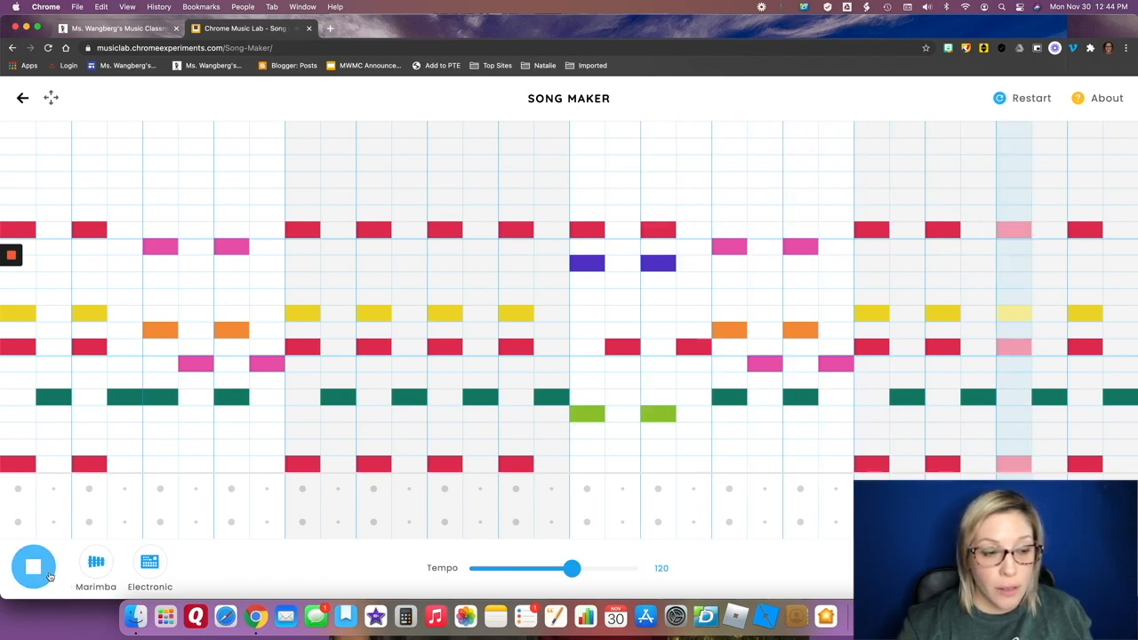
click(50, 576)
Change the melody instrument to Strings after cycling through the available sounds, and play the song with it.
click(101, 569)
click(98, 564)
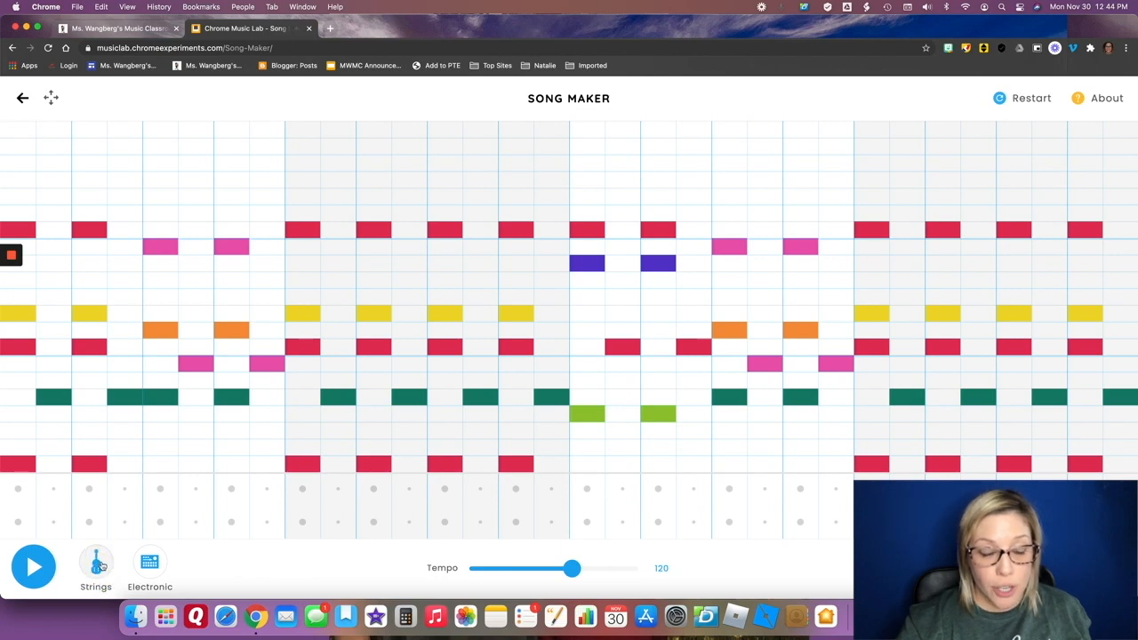
click(100, 565)
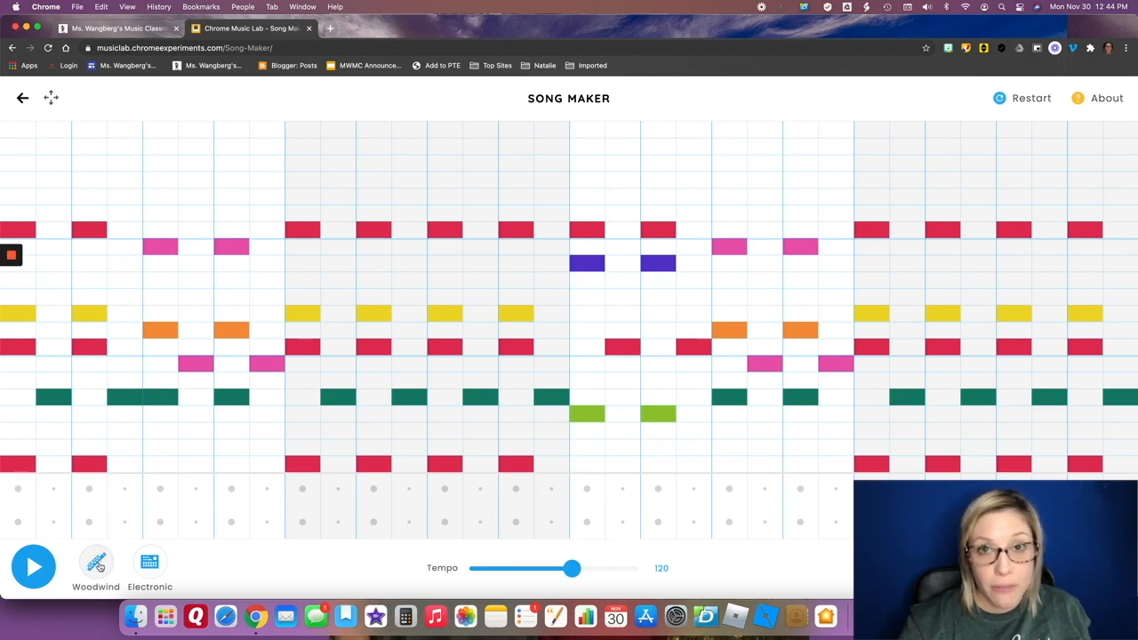
click(99, 567)
click(99, 567)
click(100, 566)
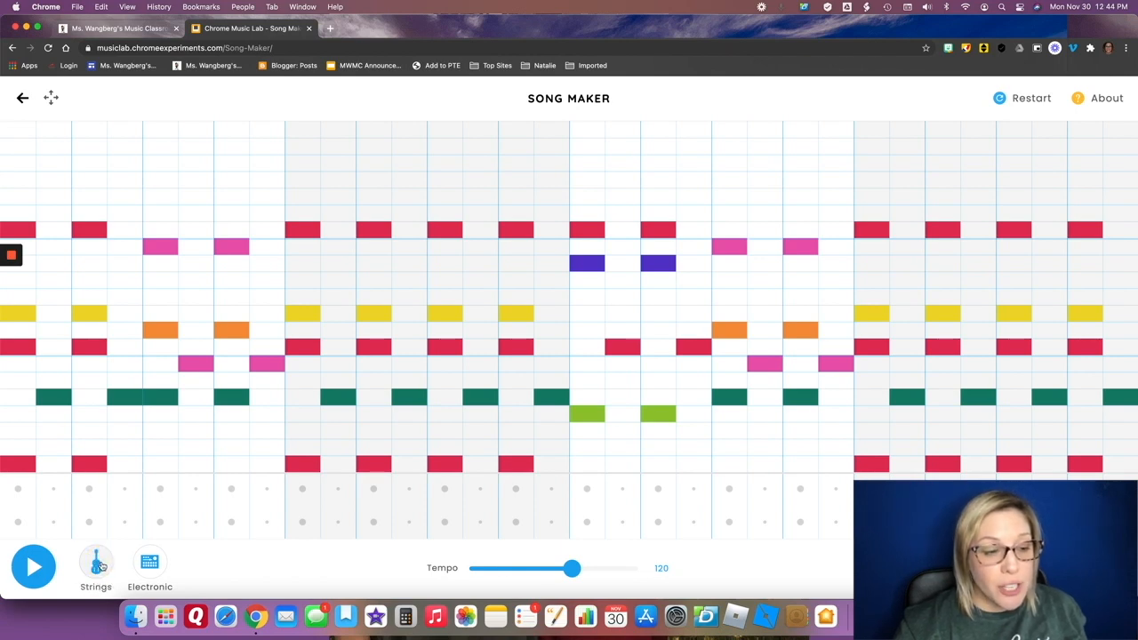
click(42, 567)
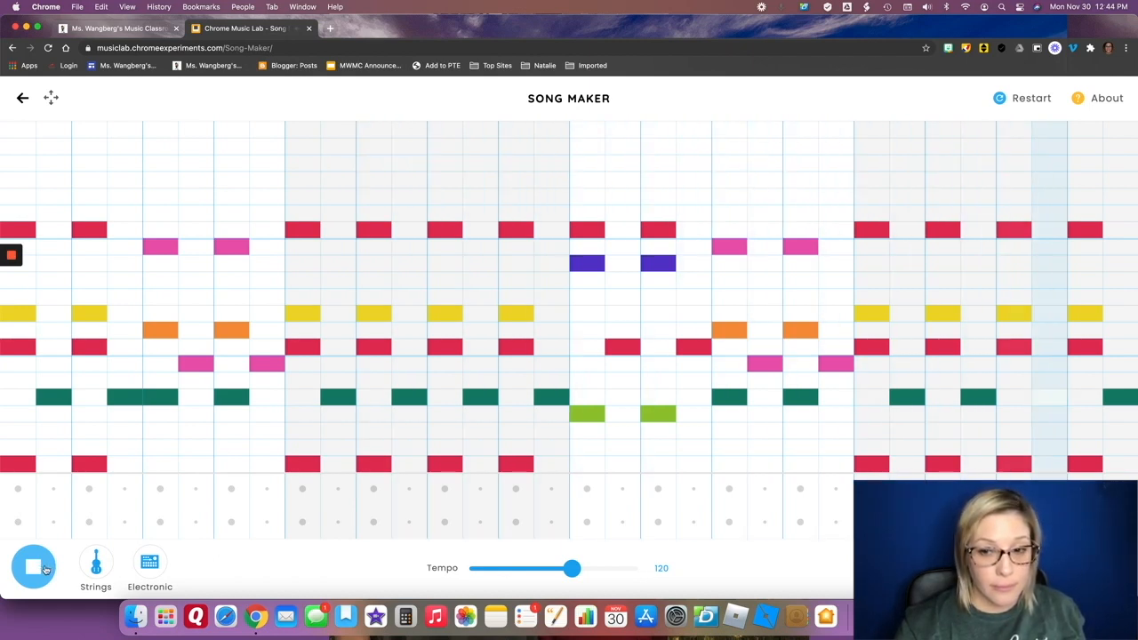
click(48, 568)
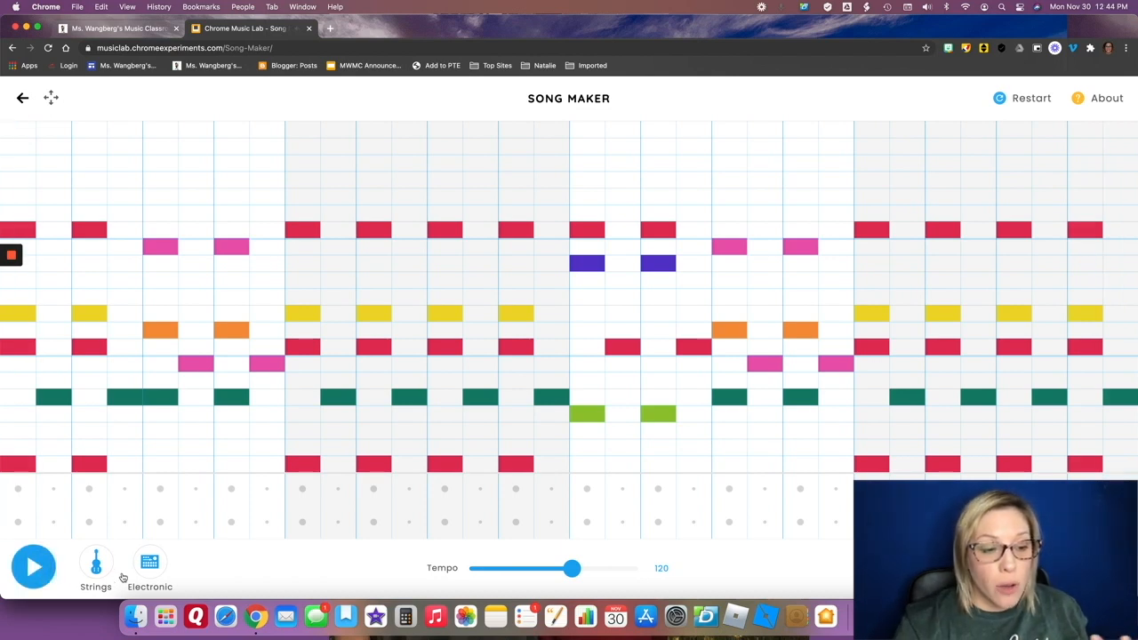
Set the percussion to Kit and add circle hits on beat 1 and the second half of beat 2, plus a triangle on beat 3, in bar 1.
click(149, 562)
click(151, 574)
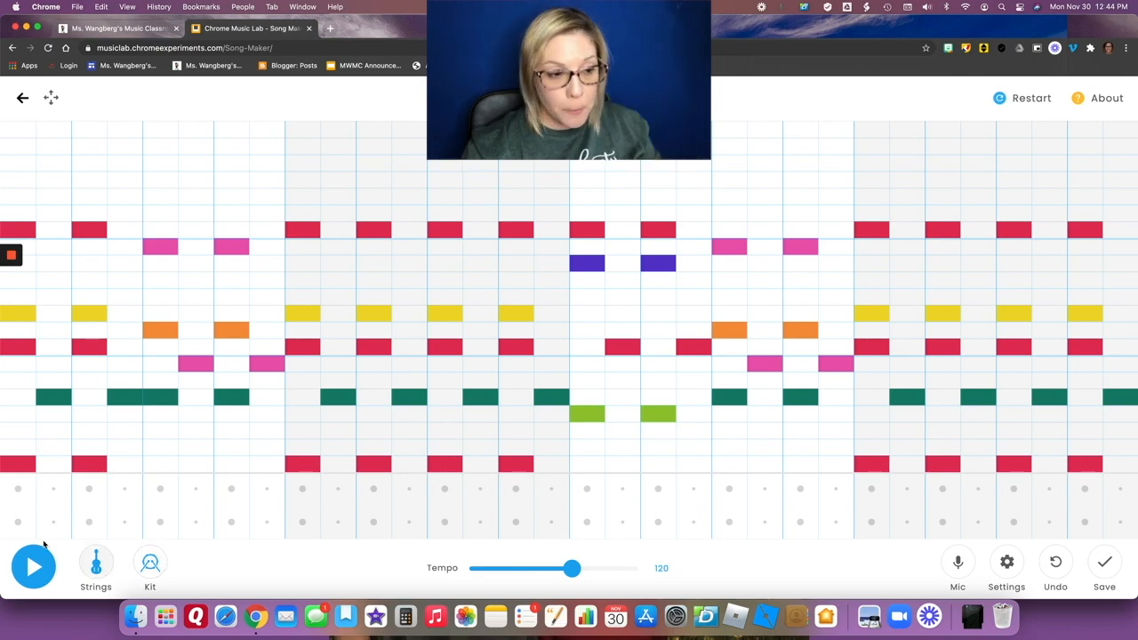
click(23, 531)
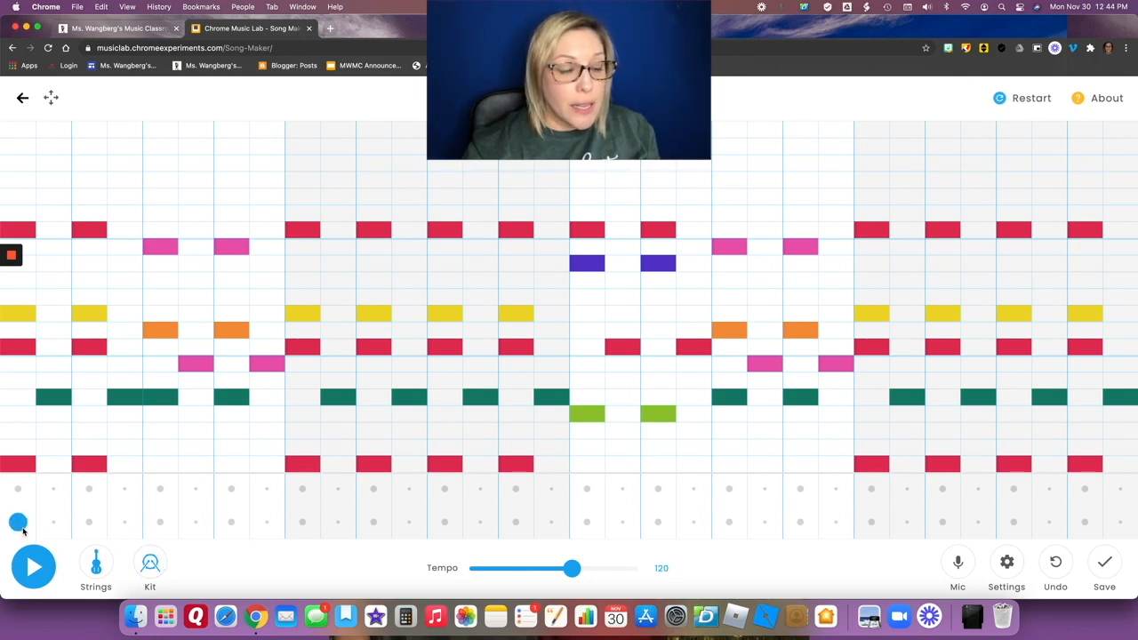
click(127, 531)
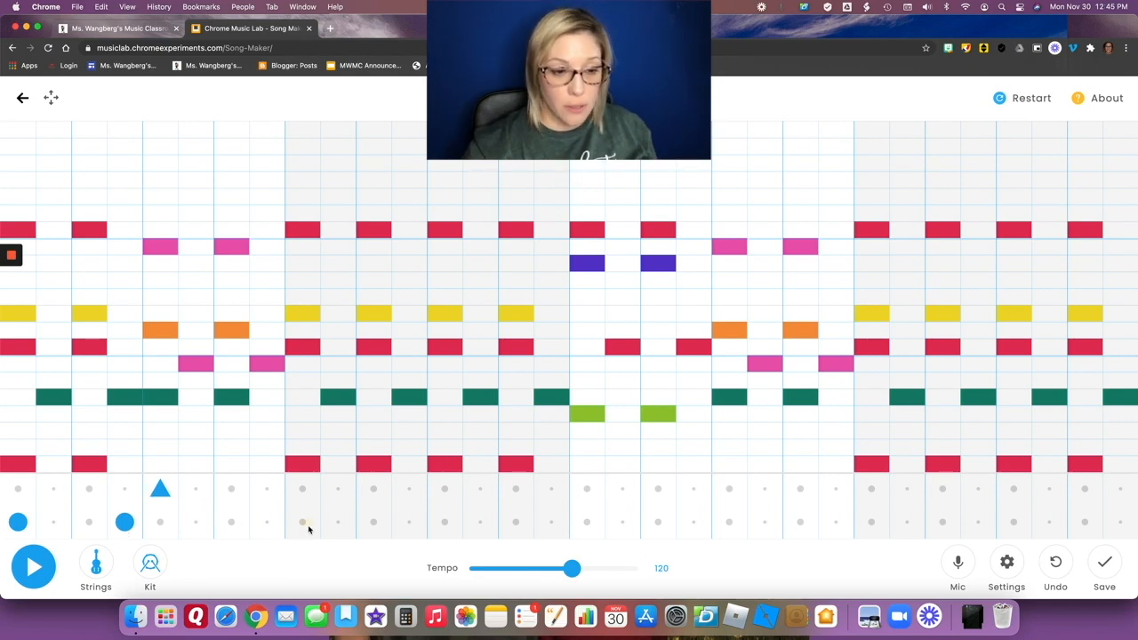
Repeat bar 1's percussion pattern through bars 2 to 4, and play the song with the drums.
click(693, 521)
click(729, 488)
click(871, 522)
click(977, 521)
click(1013, 488)
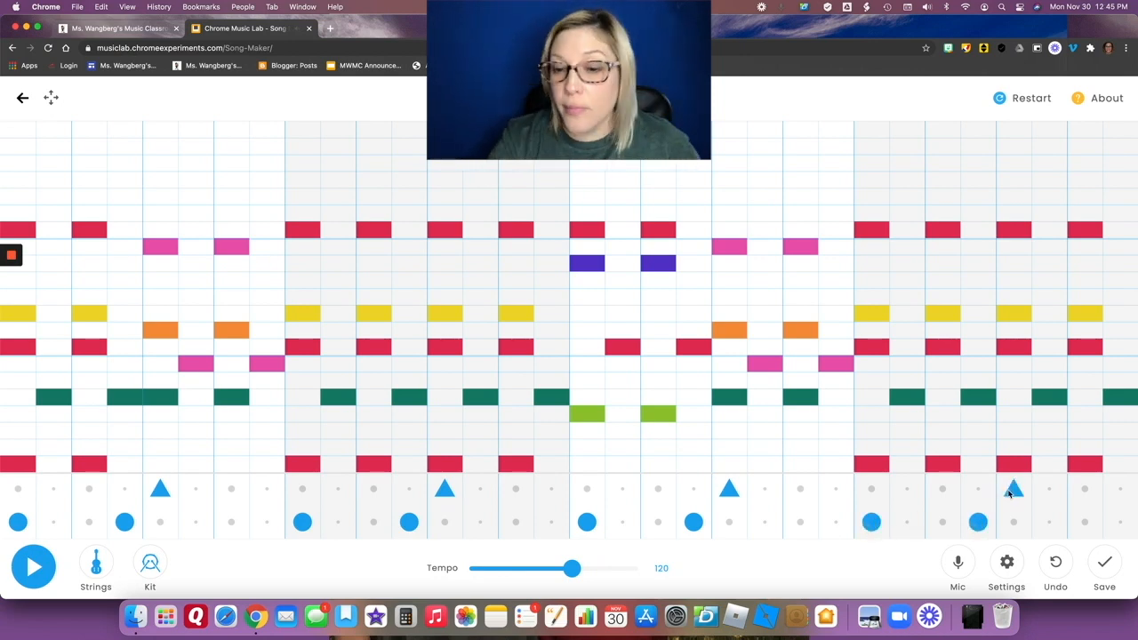
click(34, 567)
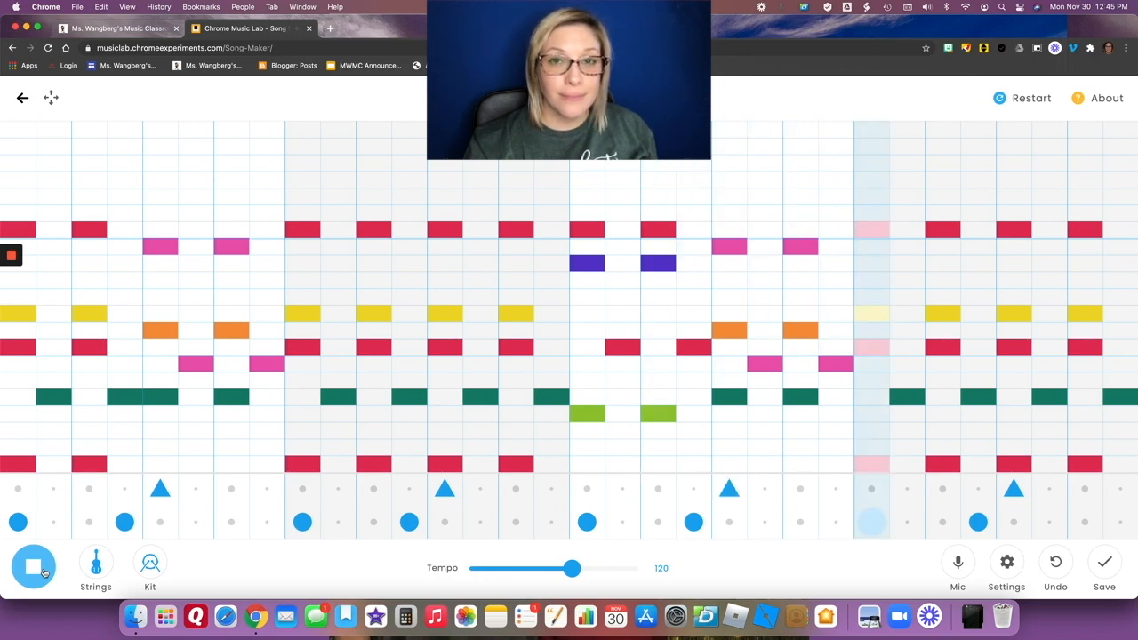
click(41, 570)
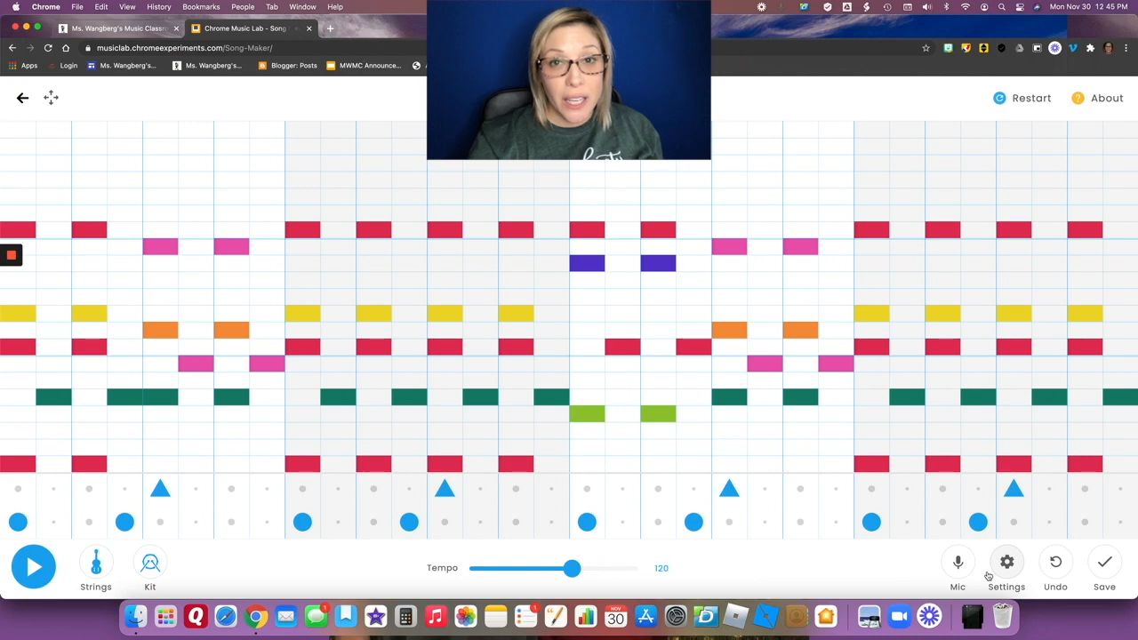
Save the song and download it as a WAV file named Cool Song, choosing the iCloud Desktop as location, and return to the song grid.
click(1106, 563)
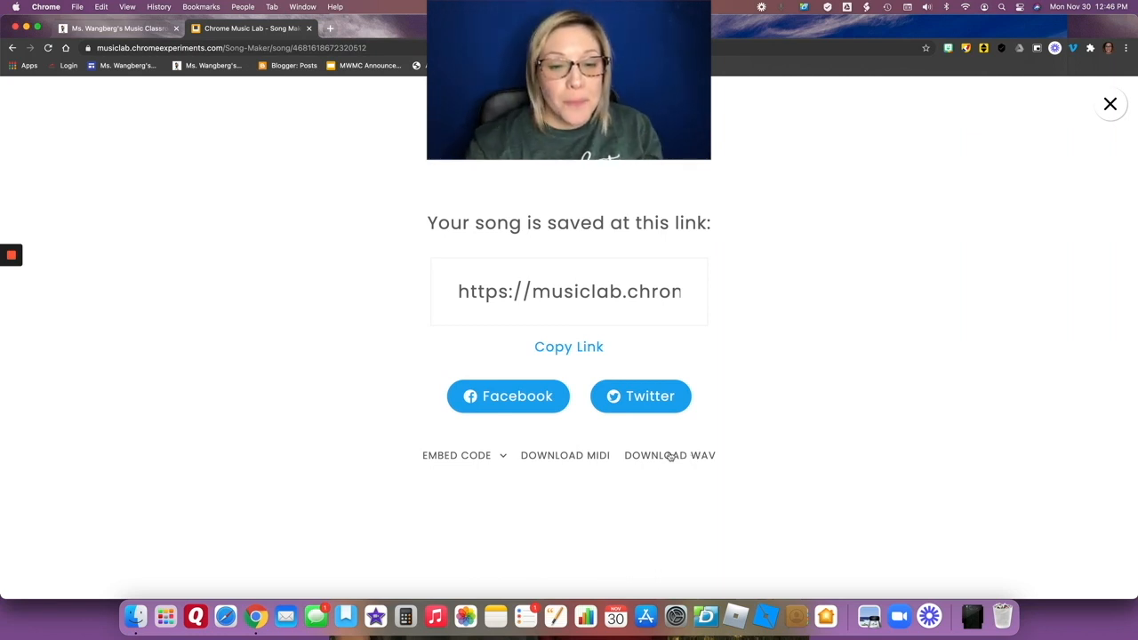
click(686, 462)
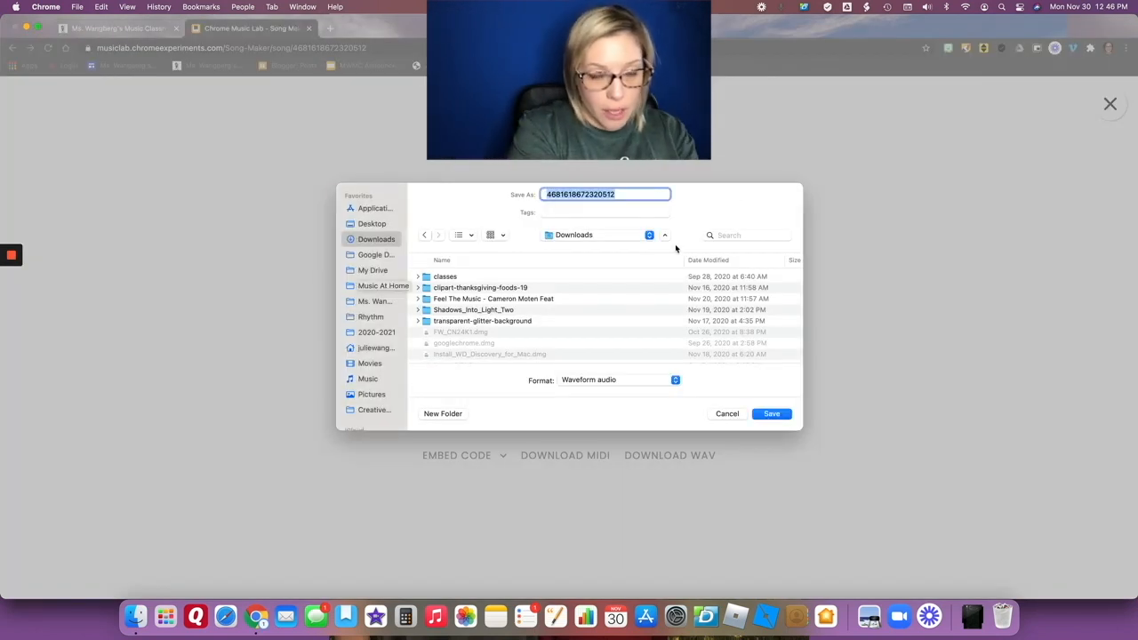
text(Cool Song)
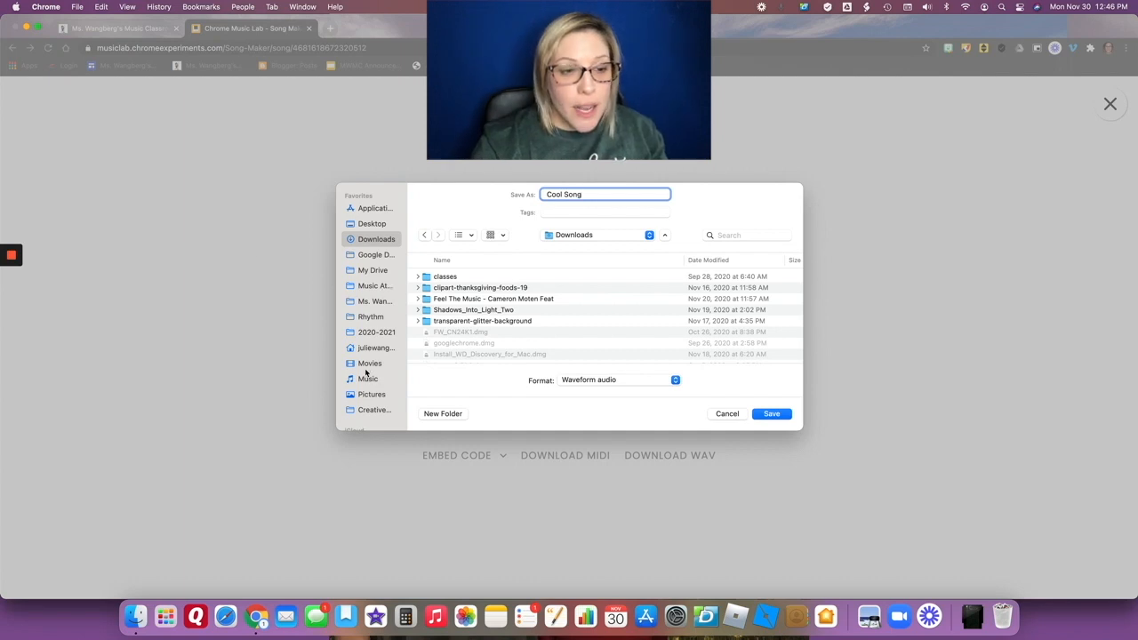
scroll(384, 400, down, 4)
click(380, 335)
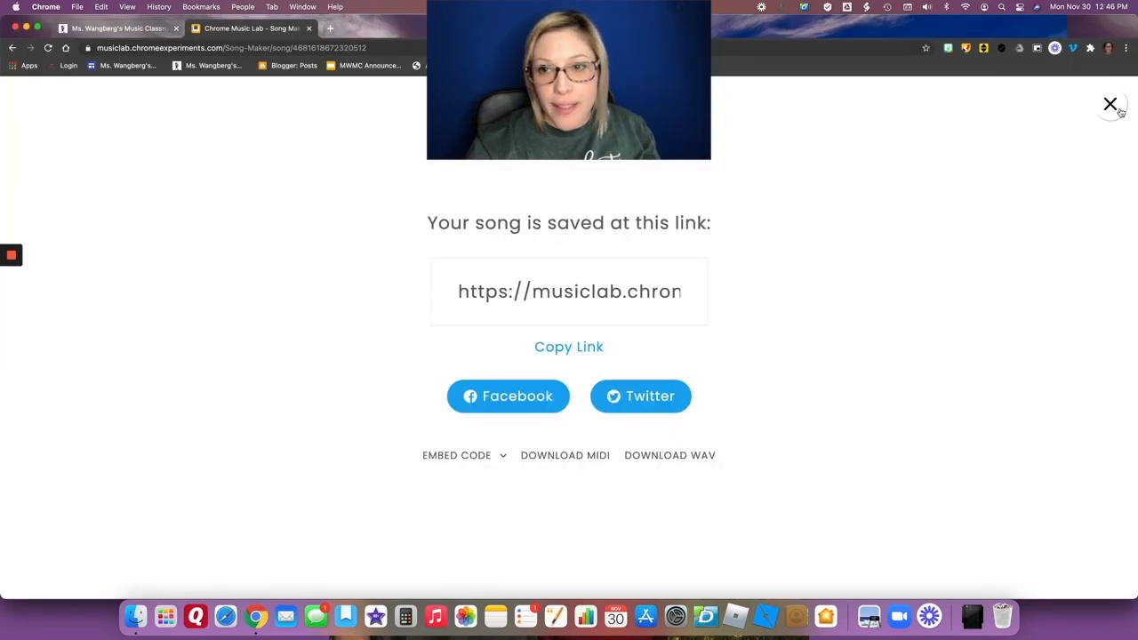
click(1110, 105)
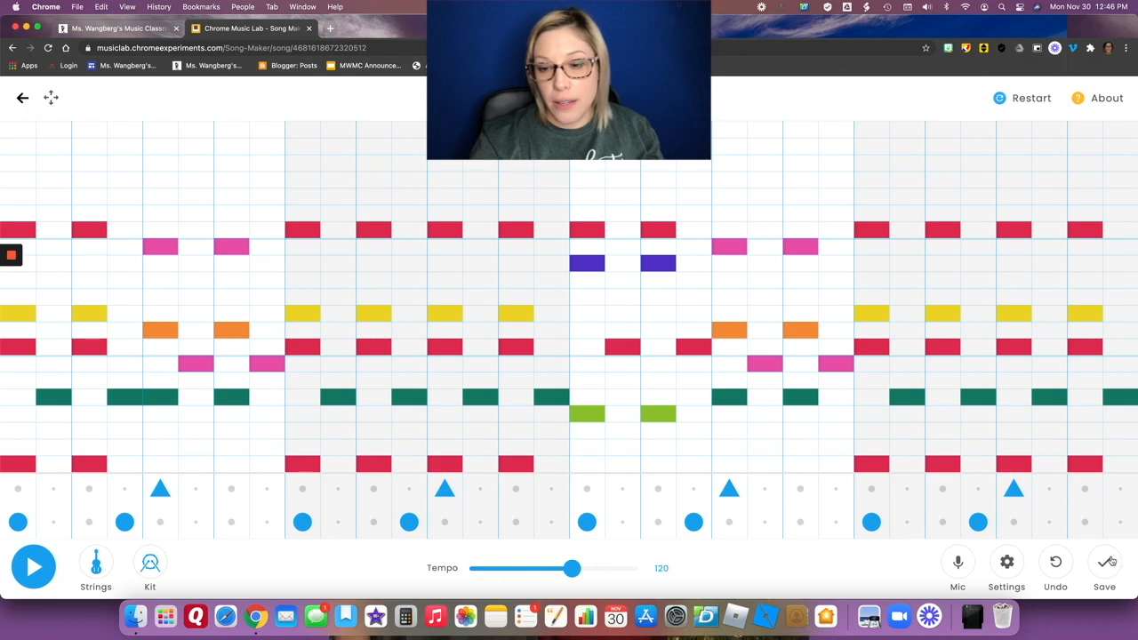
Review the saved song's link and its sharing and download options, and return to the song grid.
click(1104, 565)
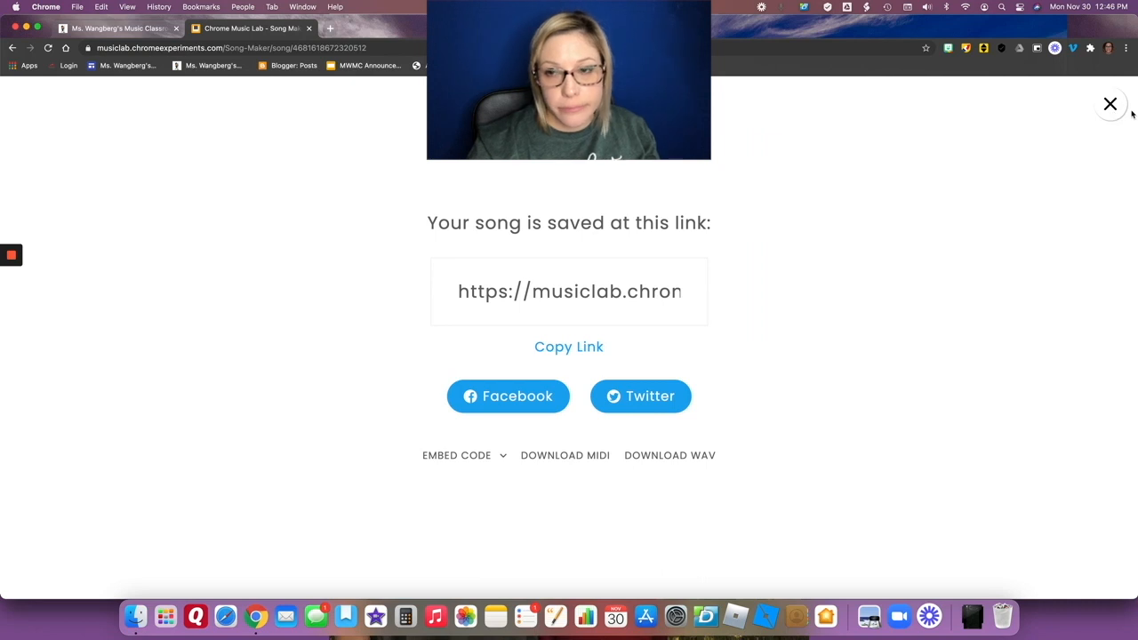
click(1111, 105)
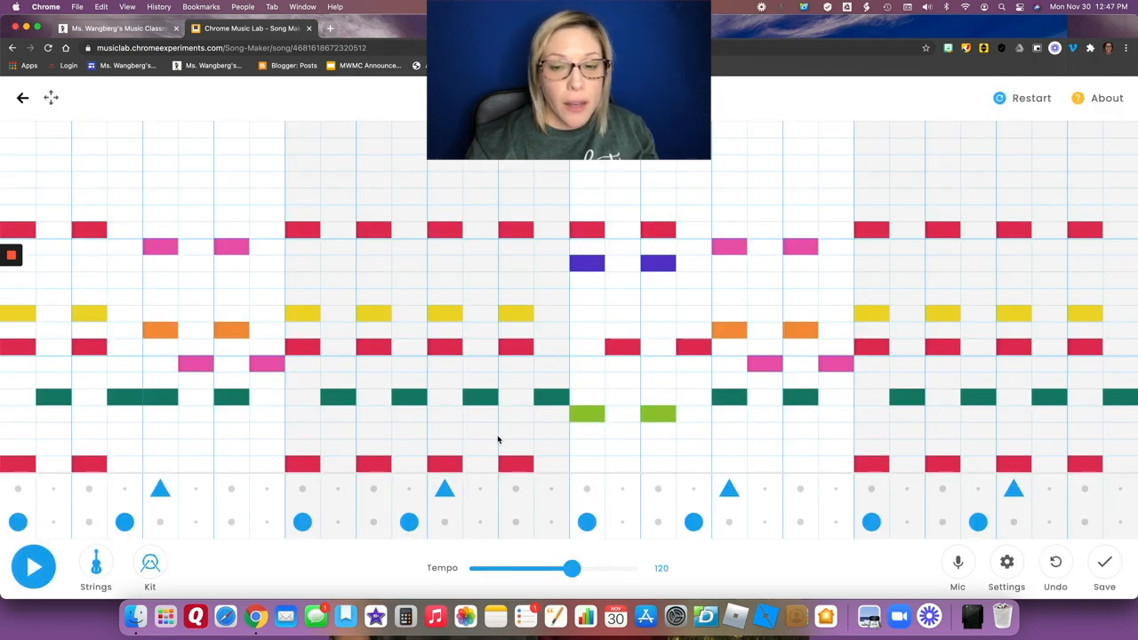
click(1111, 567)
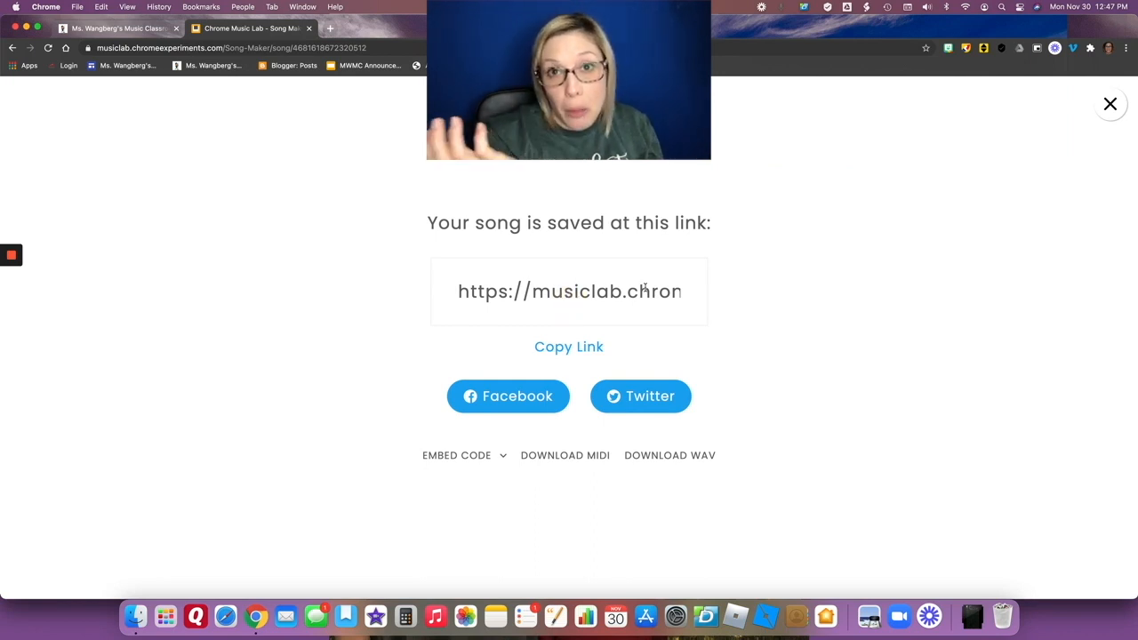
click(1111, 104)
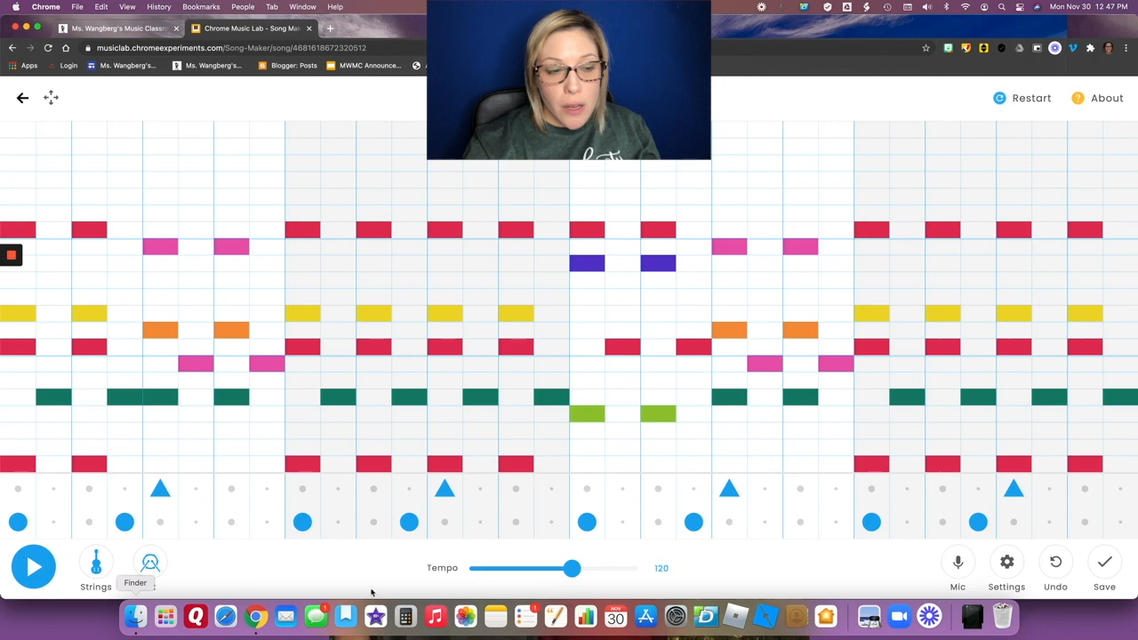
Slow the tempo to 80 and play part of the song at that speed.
drag(571, 573, 533, 582)
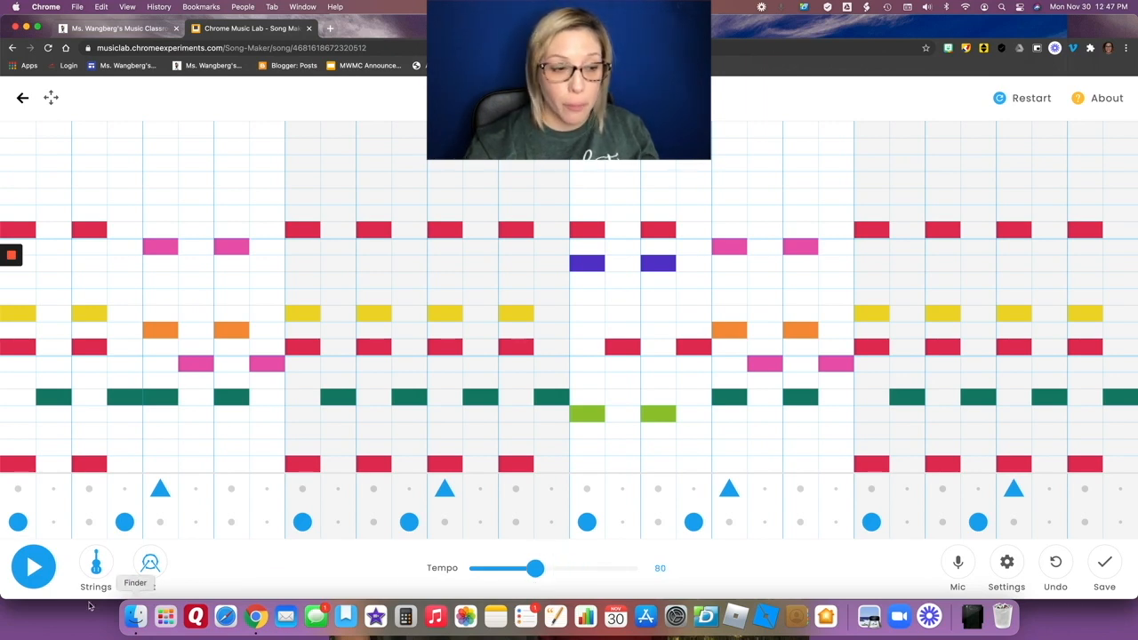
click(33, 565)
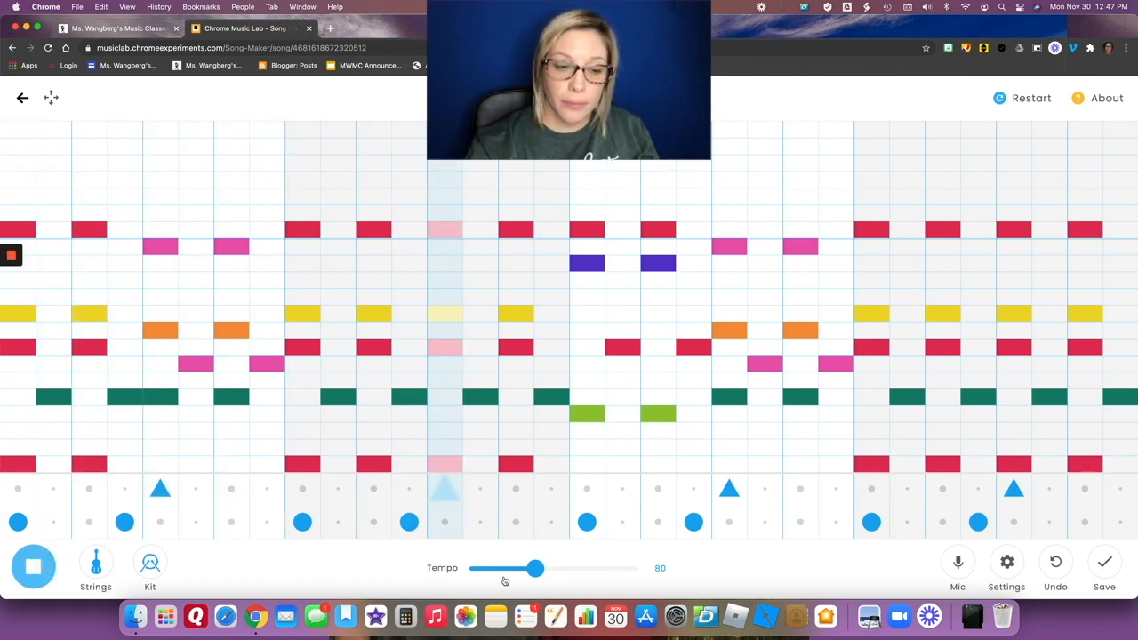
click(34, 566)
Raise the tempo to 177 and play the song at the faster speed.
drag(535, 568, 608, 569)
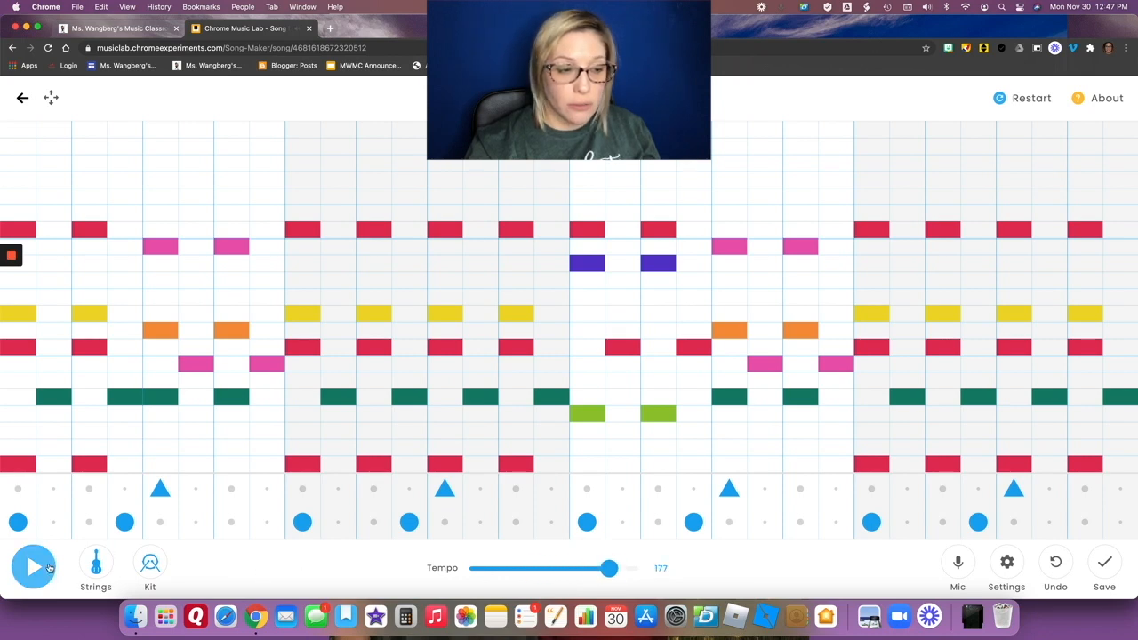
click(33, 567)
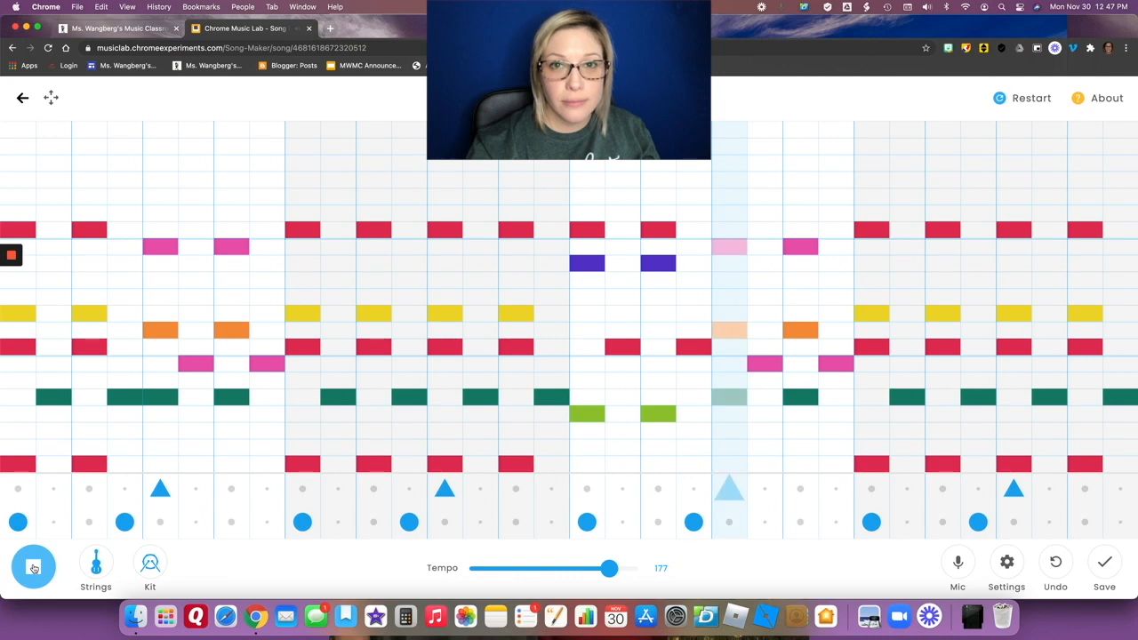
click(33, 570)
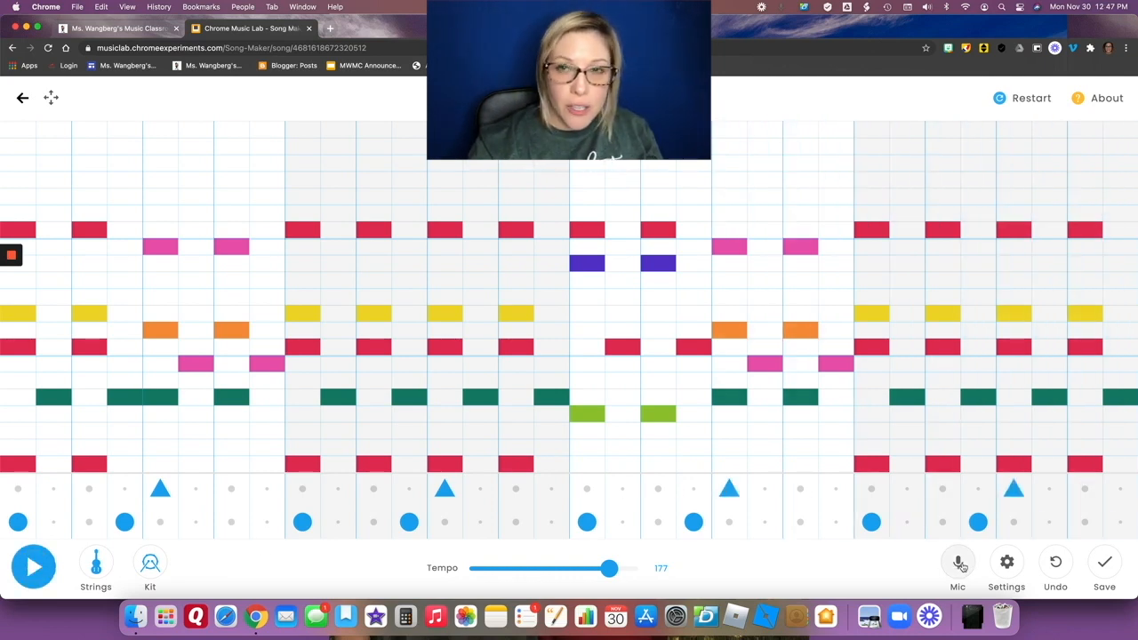
Try the microphone input and open the song settings for length, beats, scale and range.
click(960, 565)
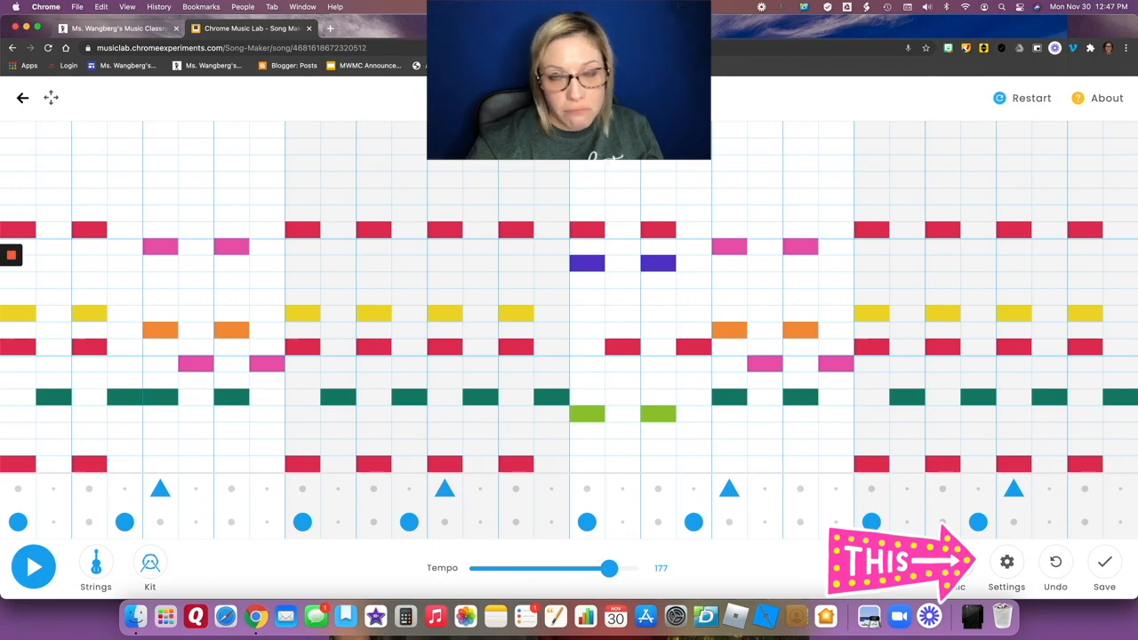
click(1007, 562)
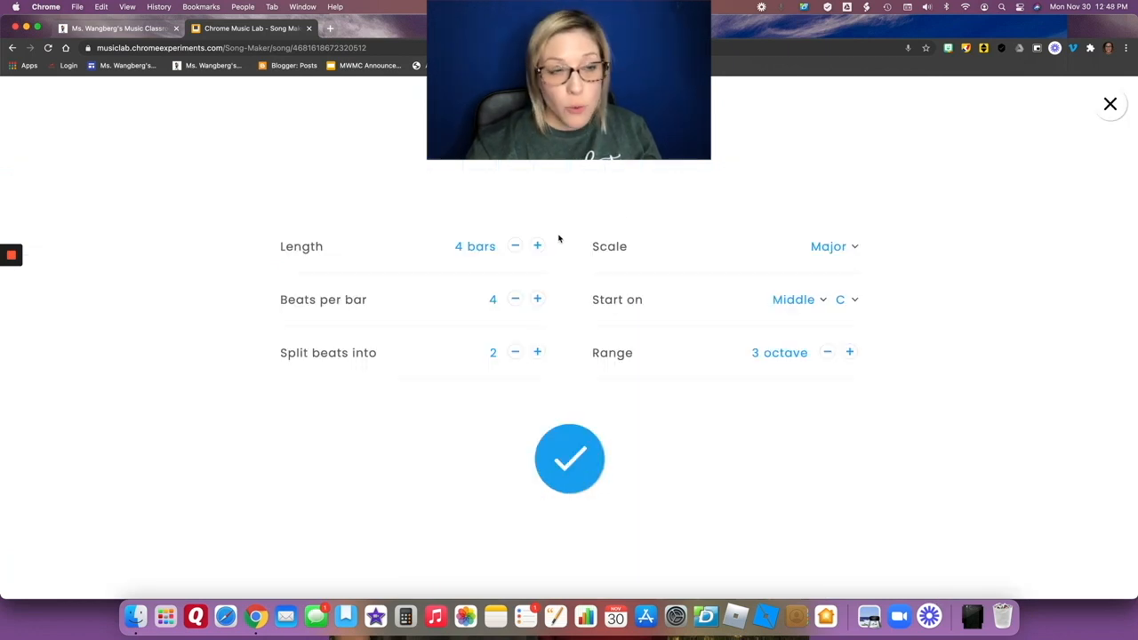